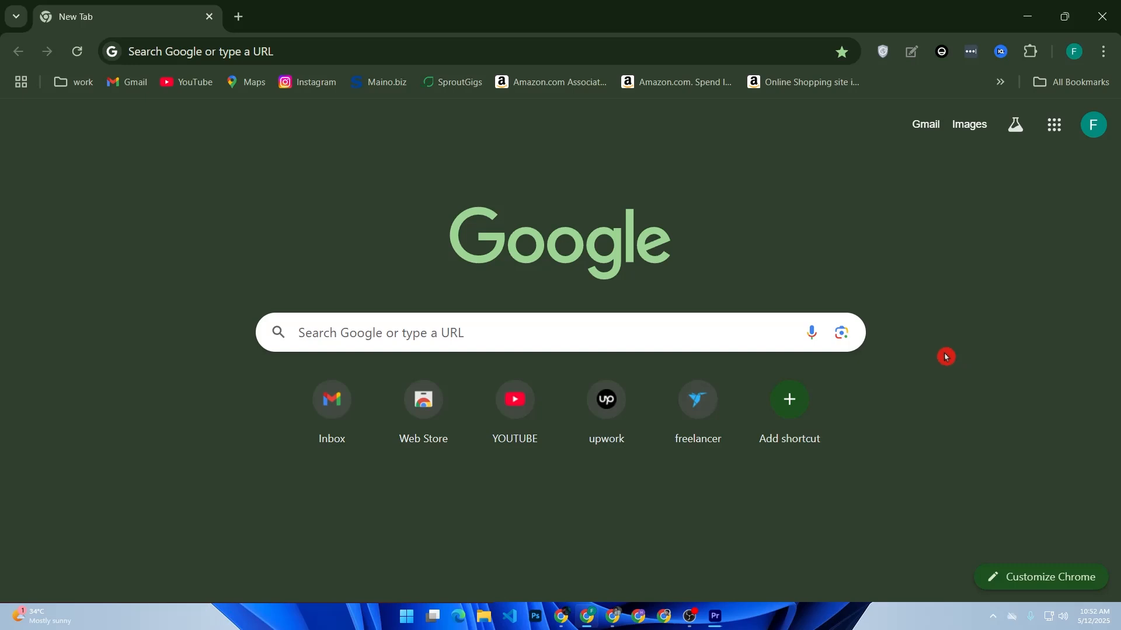
Open the Google Search Console welcome page at search.google.com/search-console.
{"action": "left_click", "coordinate": [583, 341]}
{"action": "type", "text": "search"}
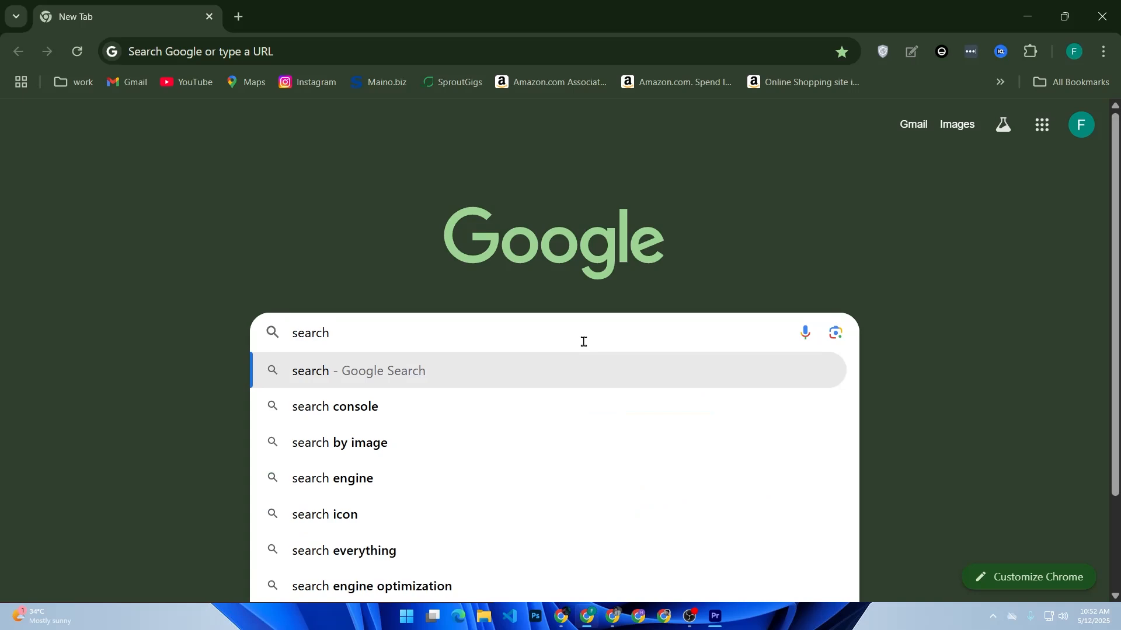
{"action": "type", "text": ".goog"}
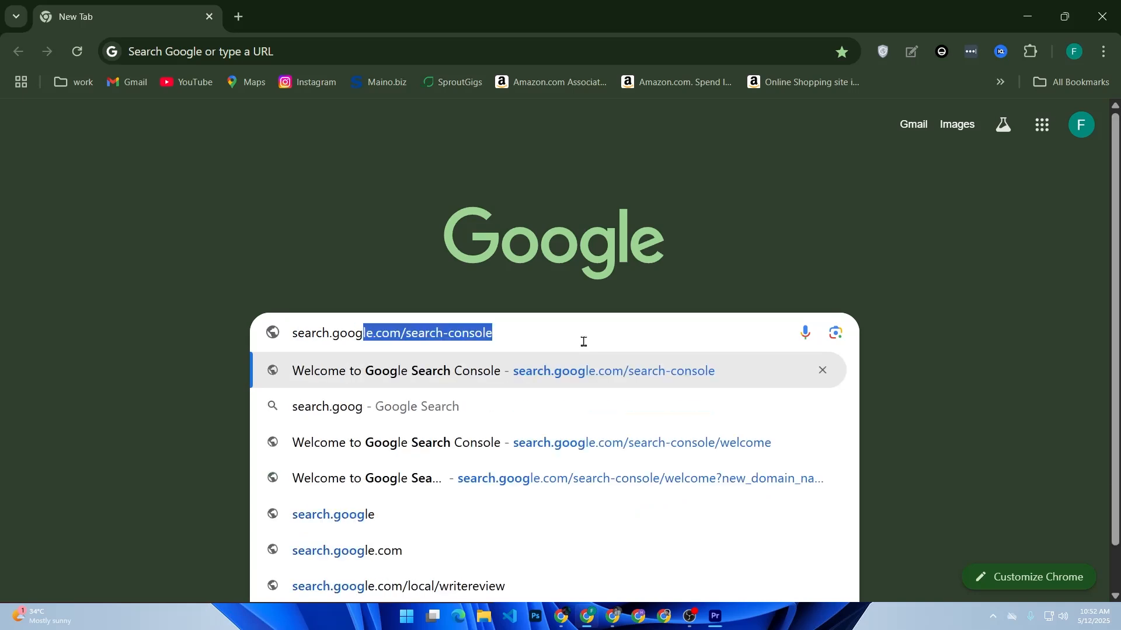
{"action": "type", "text": "le.com"}
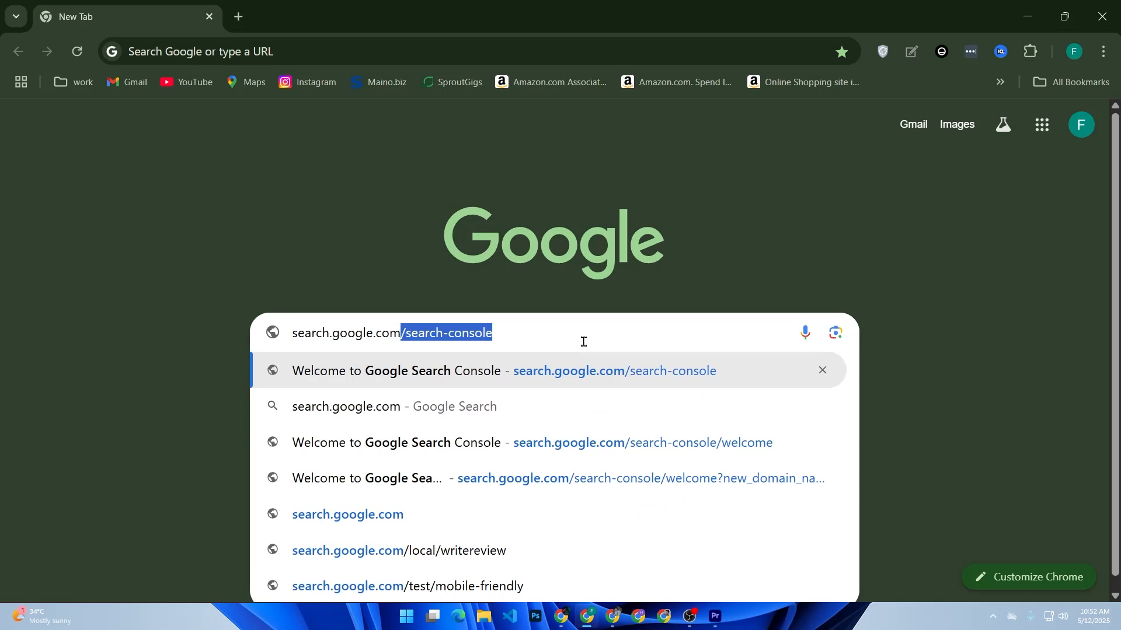
{"action": "key", "text": "Return"}
{"action": "left_click", "coordinate": [583, 342]}
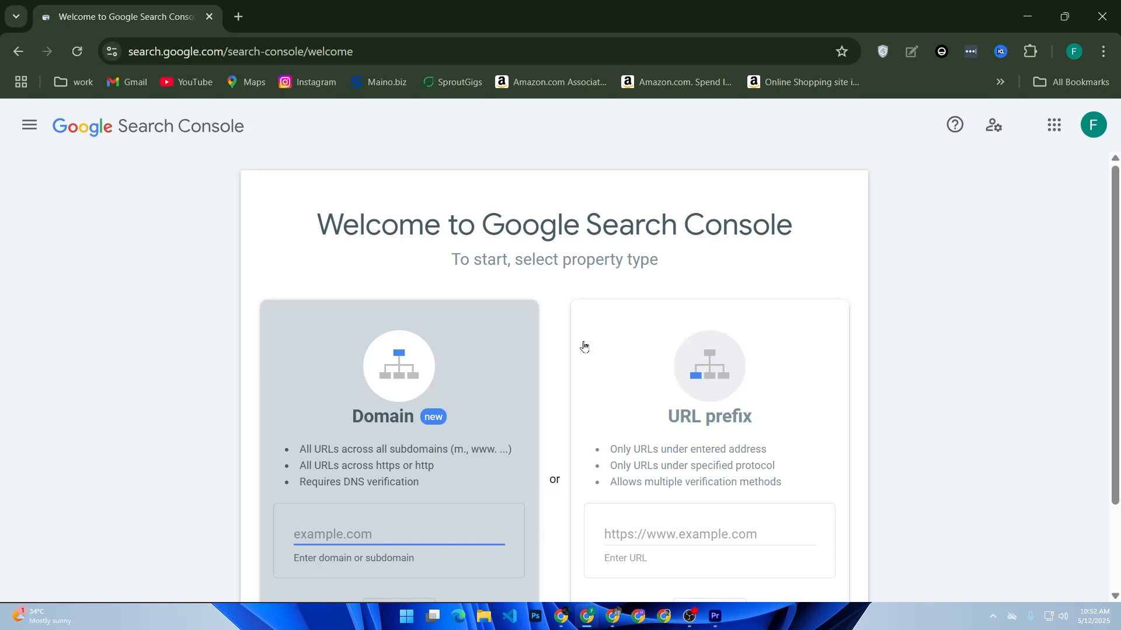
{"action": "left_click", "coordinate": [584, 345]}
Compare the two property types and choose URL prefix for the new Search Console property.
{"action": "scroll", "coordinate": [601, 307], "scroll_direction": "down", "scroll_amount": 2}
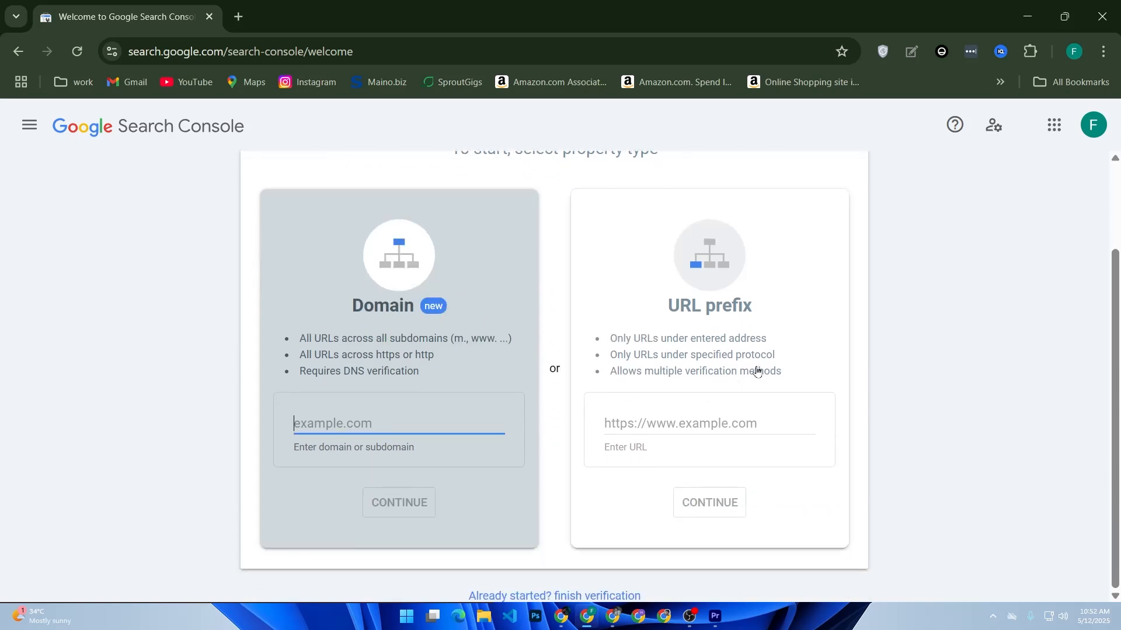
{"action": "left_click", "coordinate": [430, 304]}
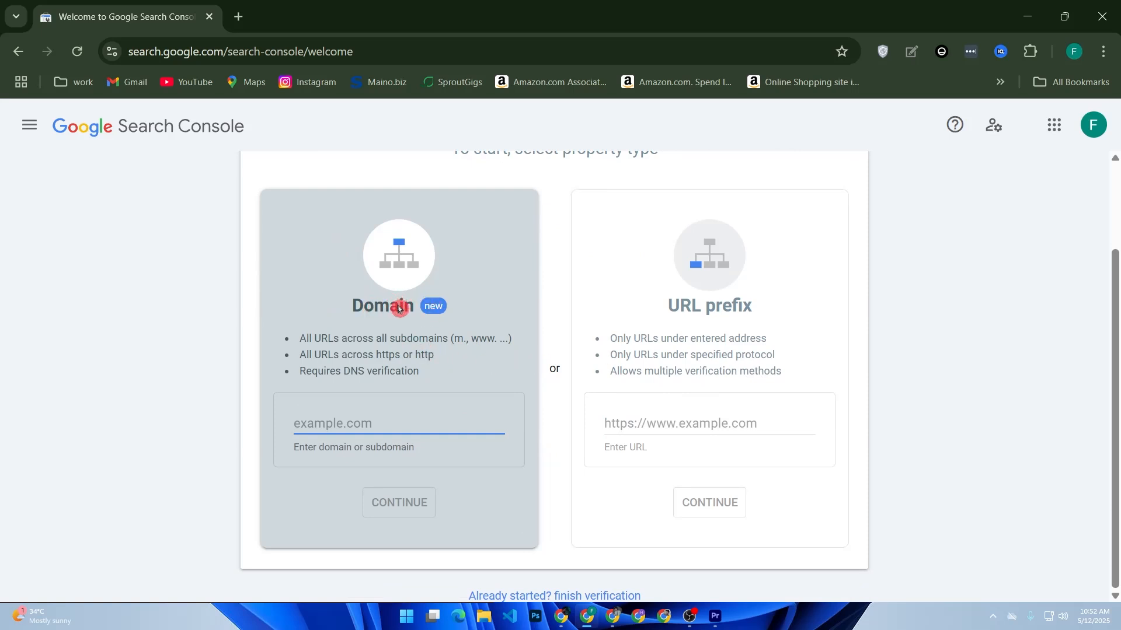
{"action": "left_click", "coordinate": [660, 286]}
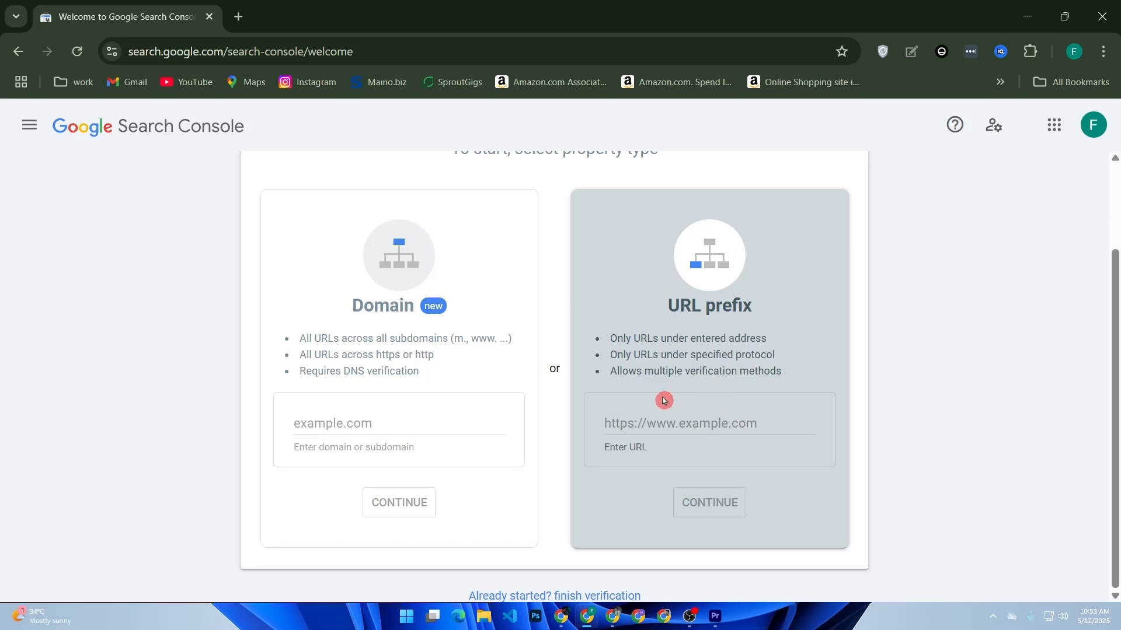
Search Google for shopify in a new browser tab, open the official site and log in to the store admin.
{"action": "left_click", "coordinate": [239, 16]}
{"action": "left_click", "coordinate": [399, 324]}
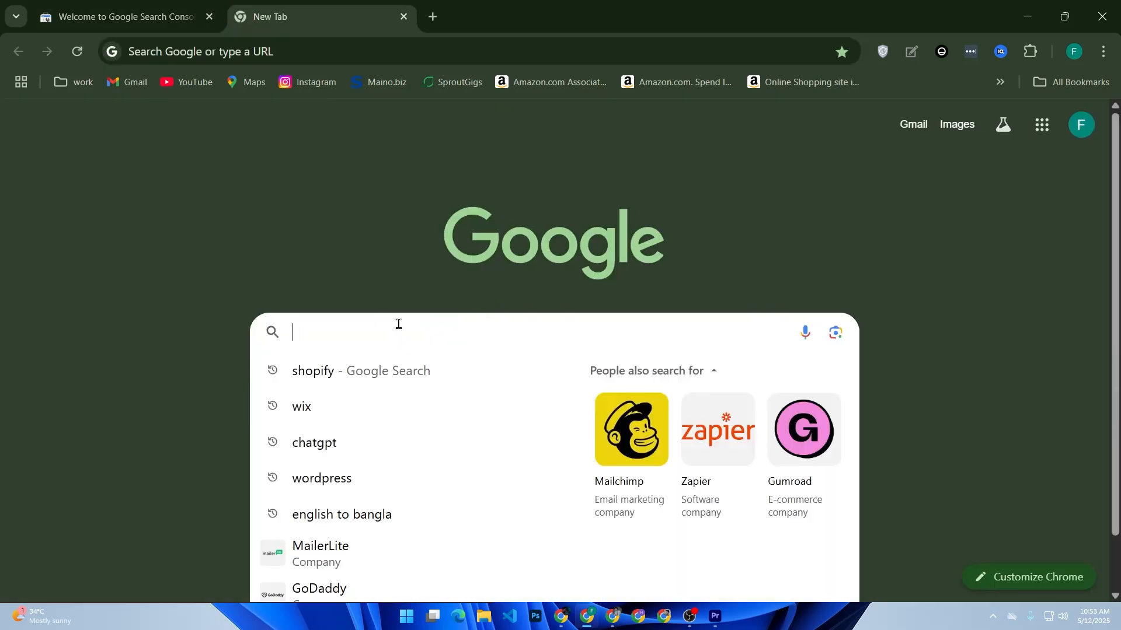
{"action": "left_click", "coordinate": [411, 371]}
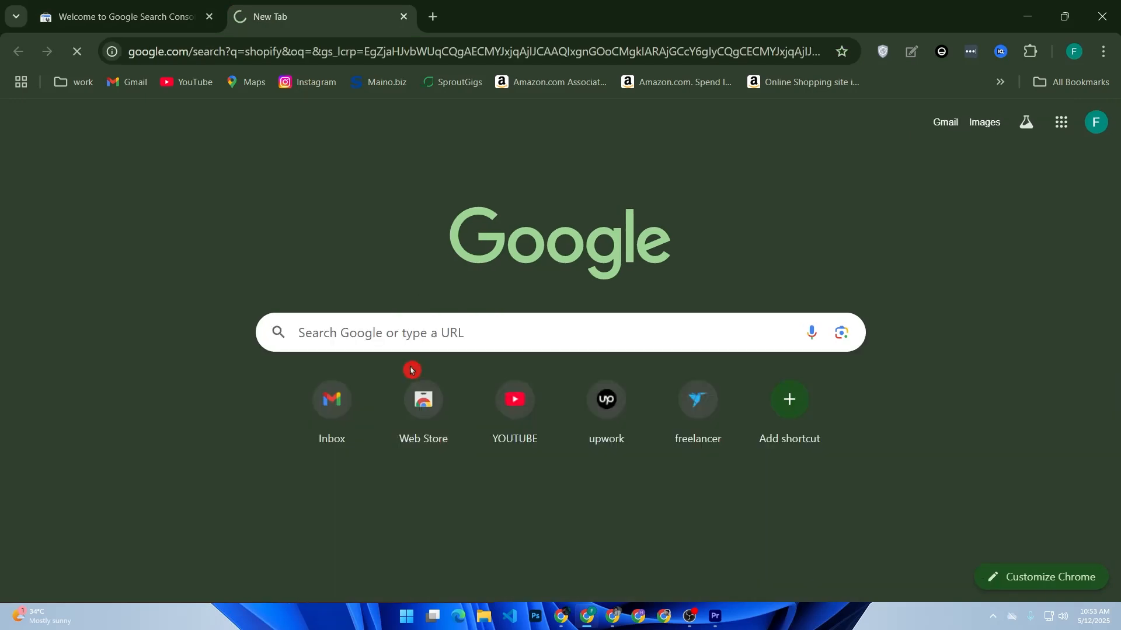
{"action": "scroll", "coordinate": [342, 337], "scroll_direction": "down", "scroll_amount": 5}
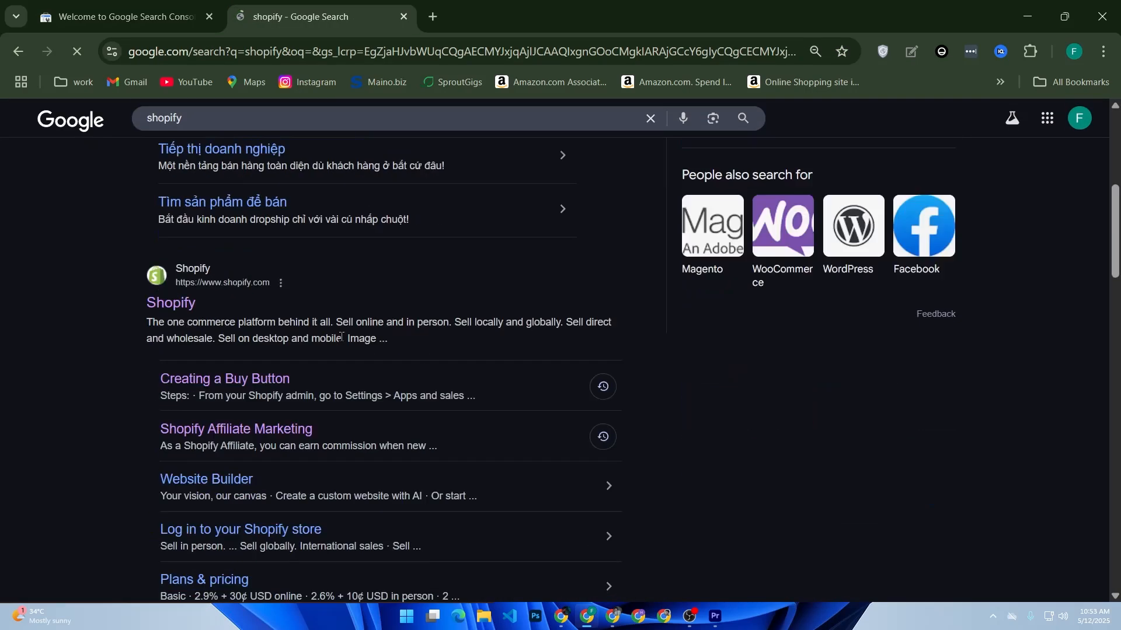
{"action": "left_click", "coordinate": [171, 280]}
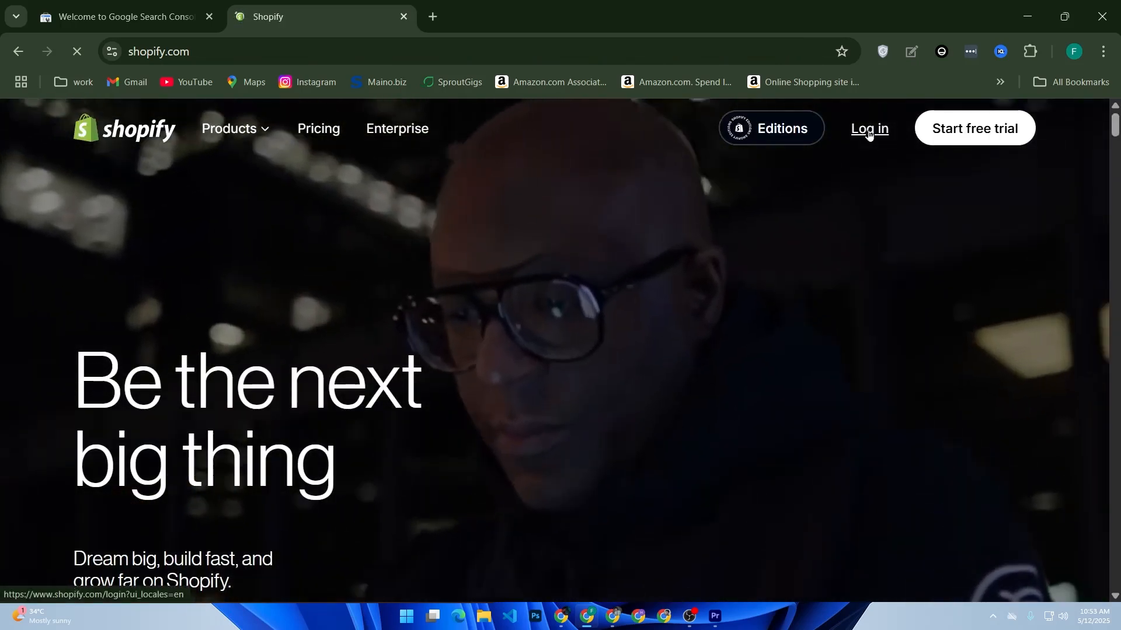
{"action": "left_click", "coordinate": [868, 133]}
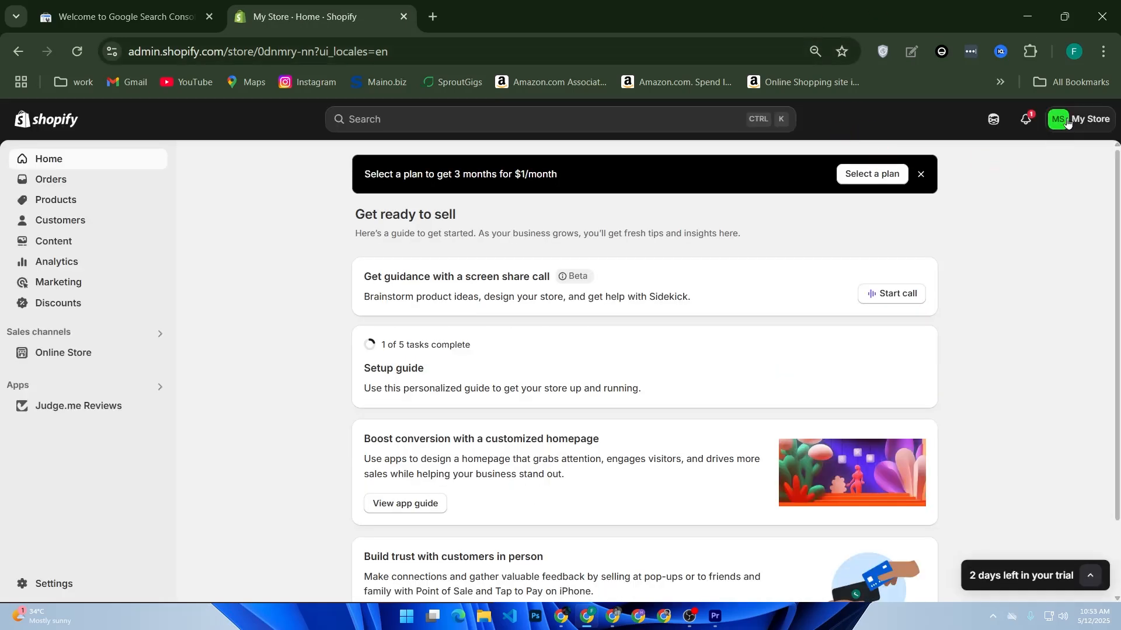
Open the store settings and copy the store's myshopify.com domain shown below the store name.
{"action": "left_click", "coordinate": [79, 582]}
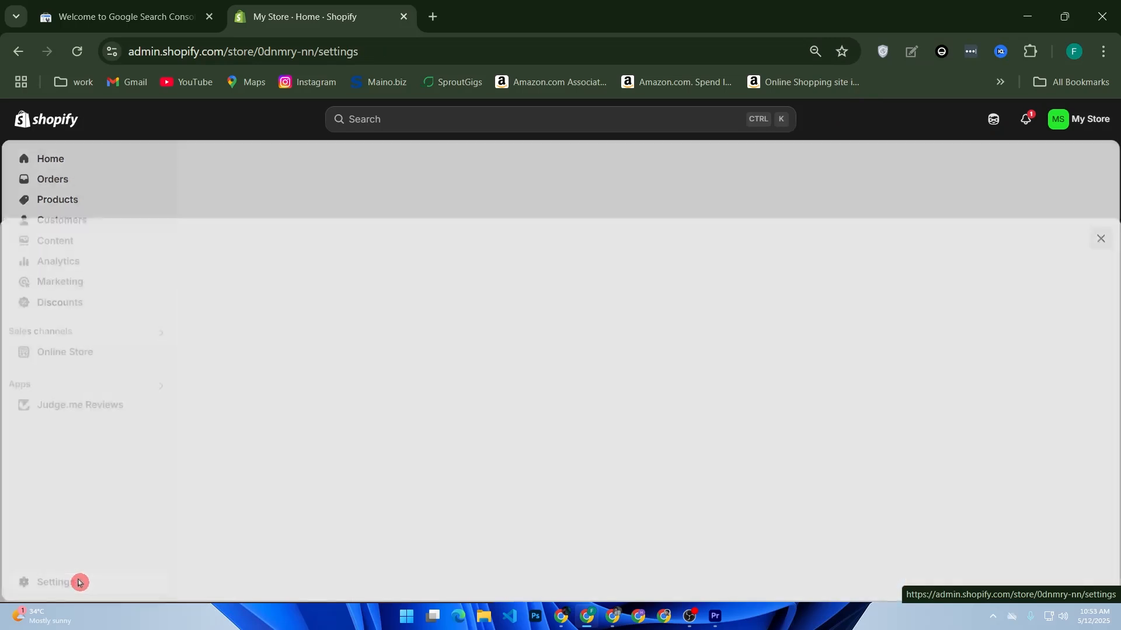
{"action": "left_click_drag", "start_coordinate": [325, 202], "coordinate": [205, 205]}
{"action": "key", "text": "ctrl+c"}
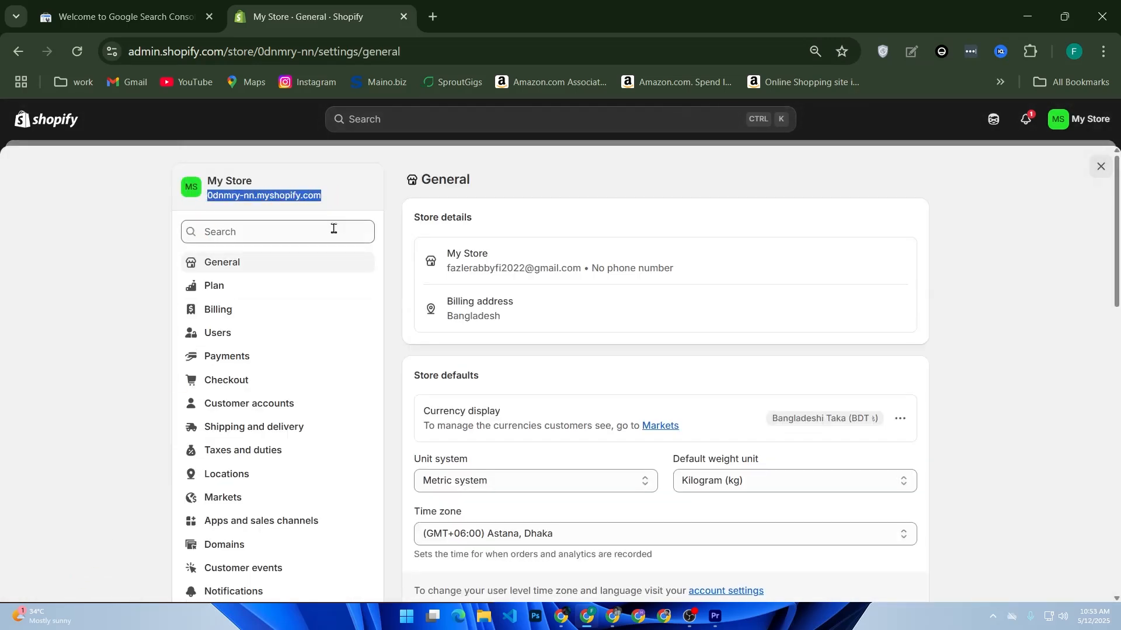
Return to Search Console and paste the copied domain 0dnmry-nn.myshopify.com as the URL prefix.
{"action": "left_click", "coordinate": [561, 620]}
{"action": "left_click", "coordinate": [585, 620]}
{"action": "left_click", "coordinate": [151, 8]}
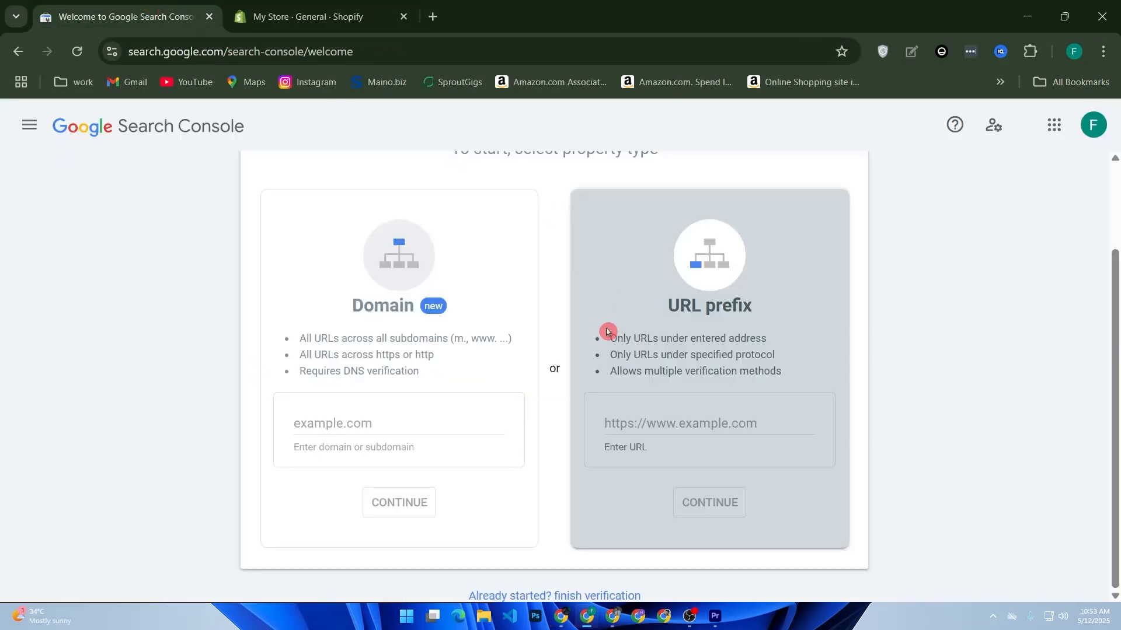
{"action": "left_click", "coordinate": [642, 424]}
{"action": "key", "text": "ctrl+v"}
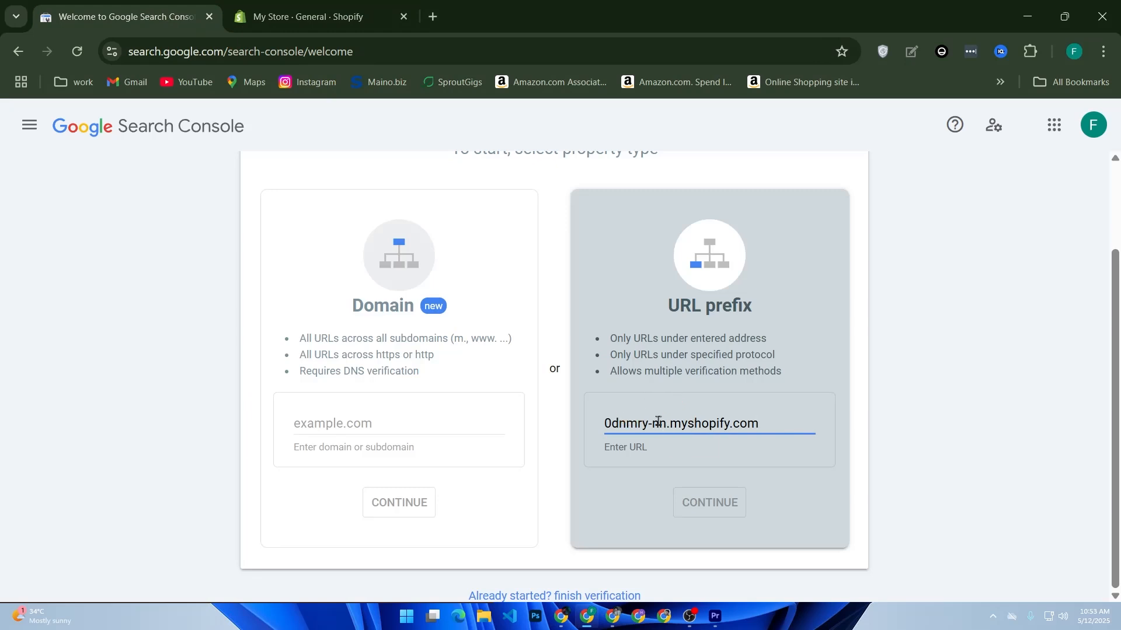
{"action": "key", "text": "ctrl+a"}
{"action": "key", "text": "ctrl+c"}
{"action": "key", "text": "BackSpace"}
{"action": "left_click", "coordinate": [801, 453]}
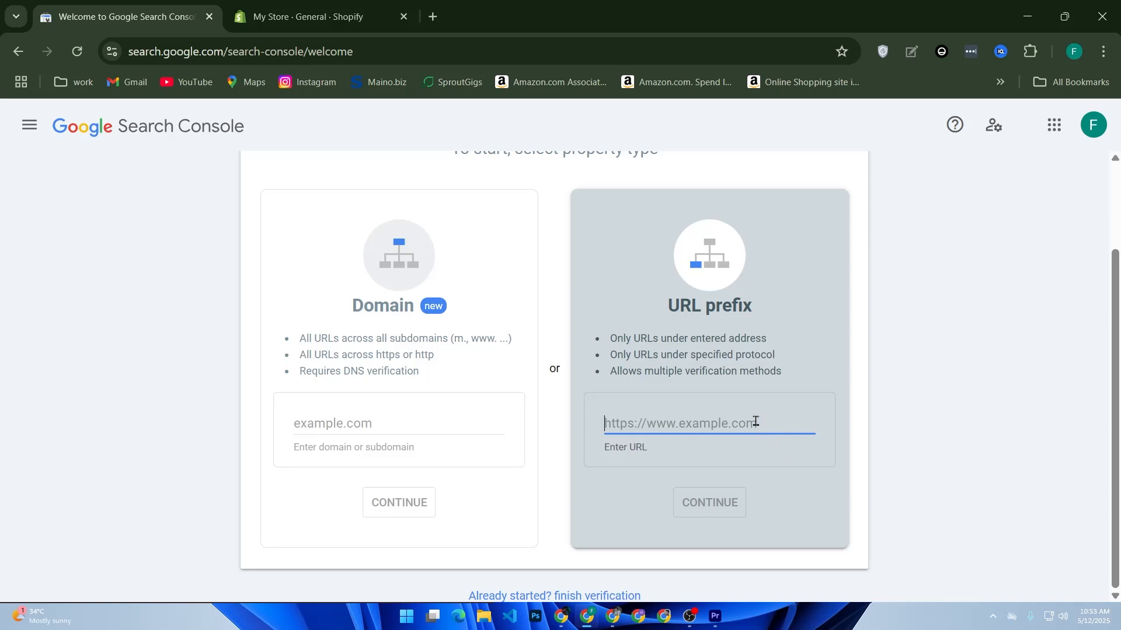
{"action": "type", "text": "htt"}
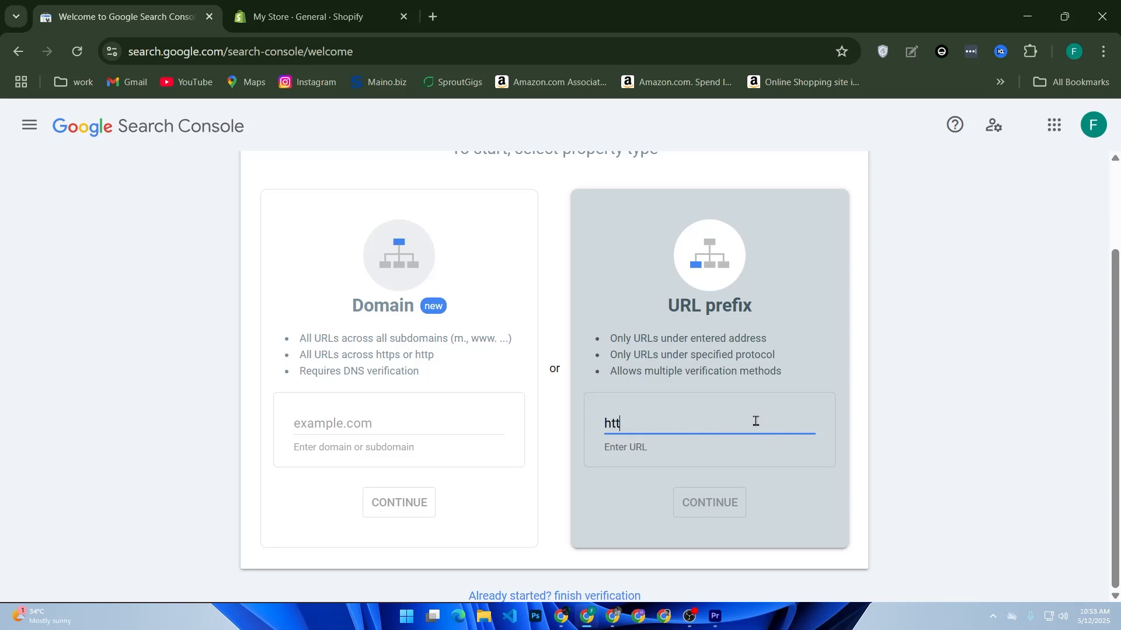
{"action": "type", "text": "ps://"}
{"action": "key", "text": "ctrl+v"}
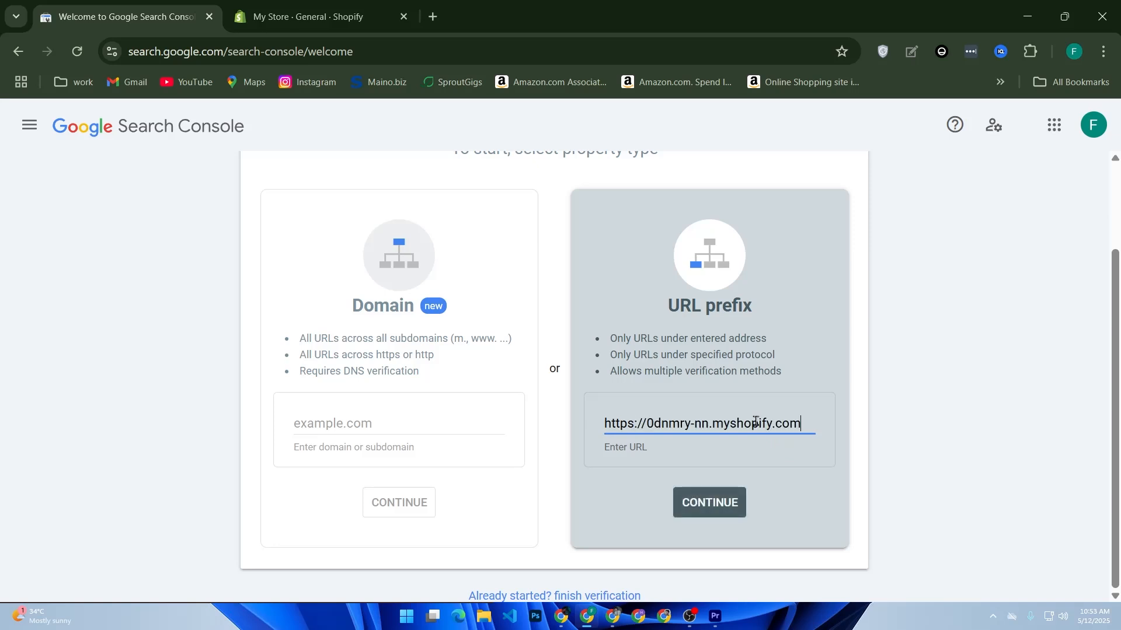
{"action": "left_click", "coordinate": [694, 502]}
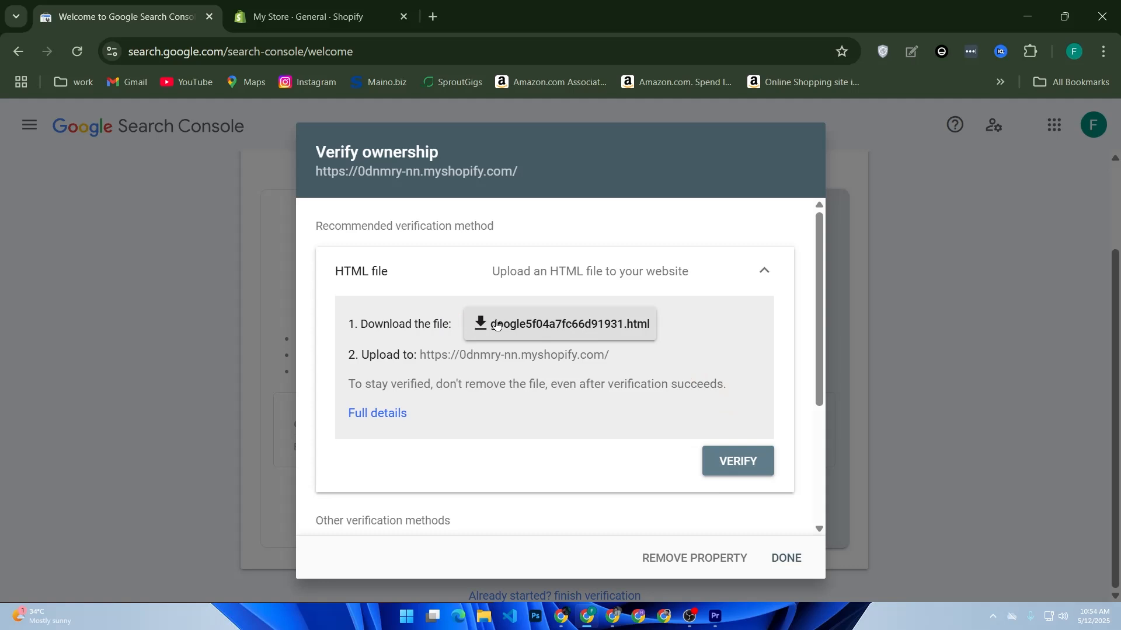
Switch back to the Shopify admin and open the code editor for the online store's current Dawn theme.
{"action": "left_click", "coordinate": [327, 16]}
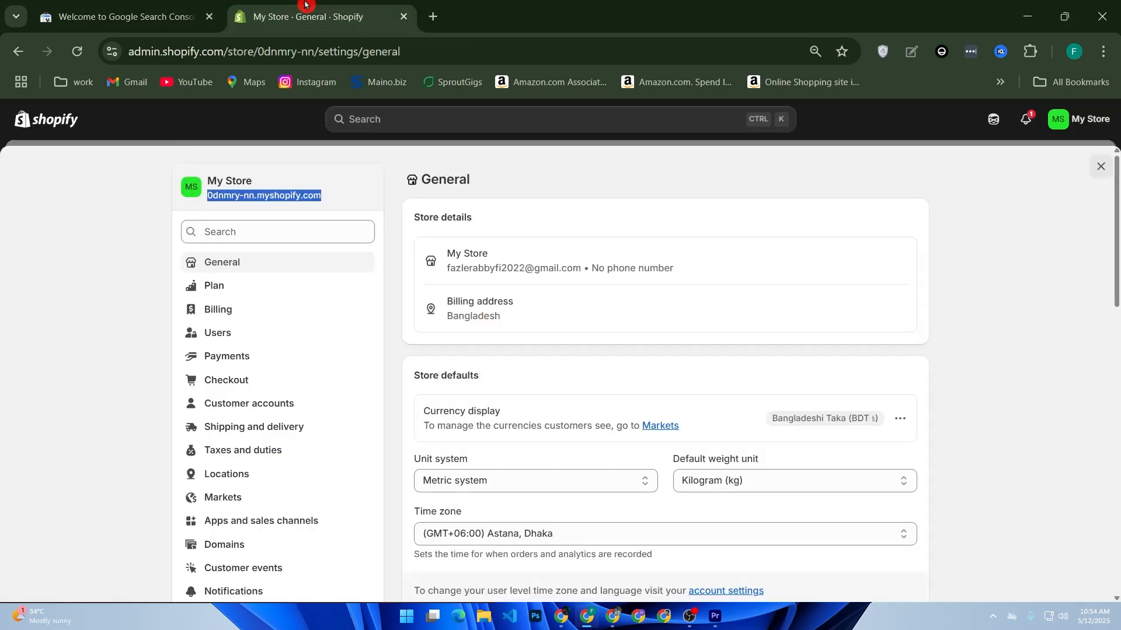
{"action": "left_click", "coordinate": [53, 120]}
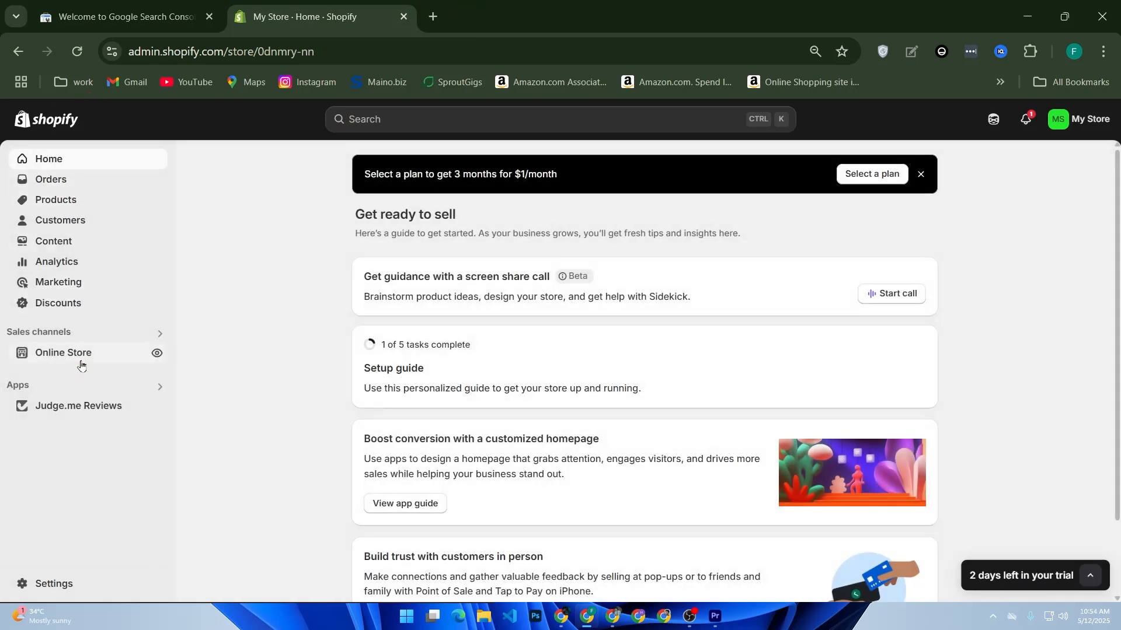
{"action": "left_click", "coordinate": [77, 354]}
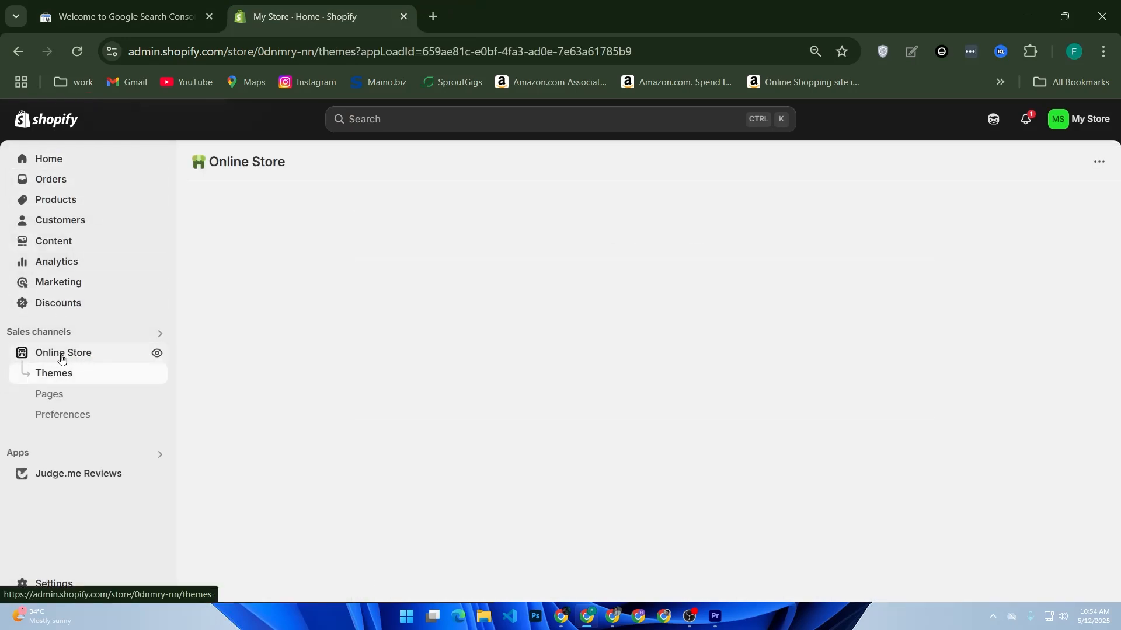
{"action": "left_click", "coordinate": [289, 305]}
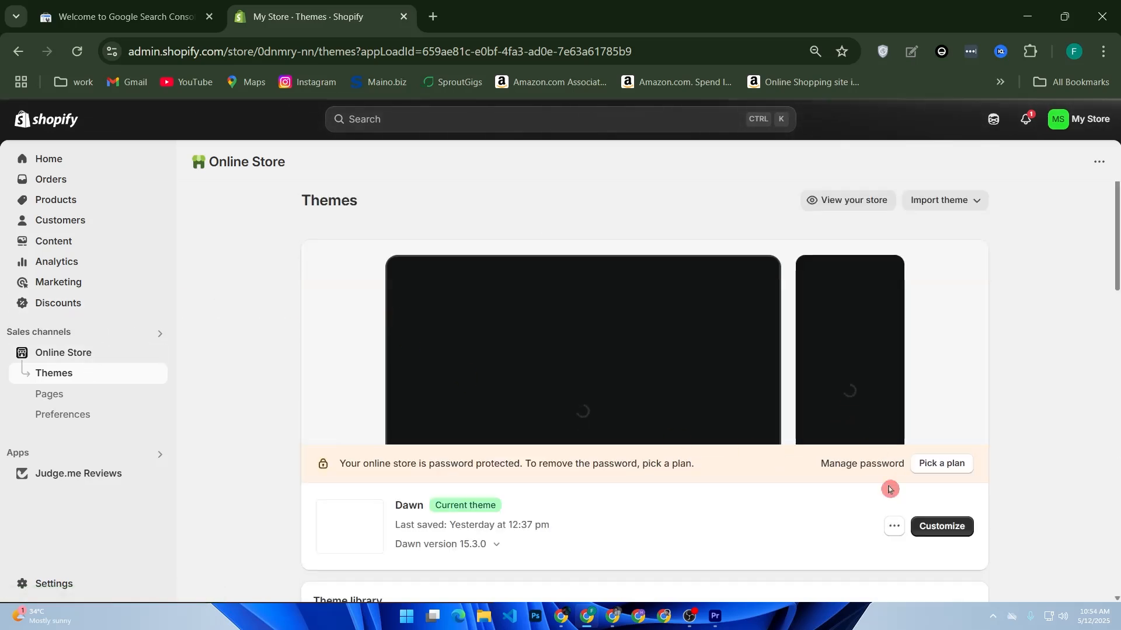
{"action": "left_click", "coordinate": [893, 527]}
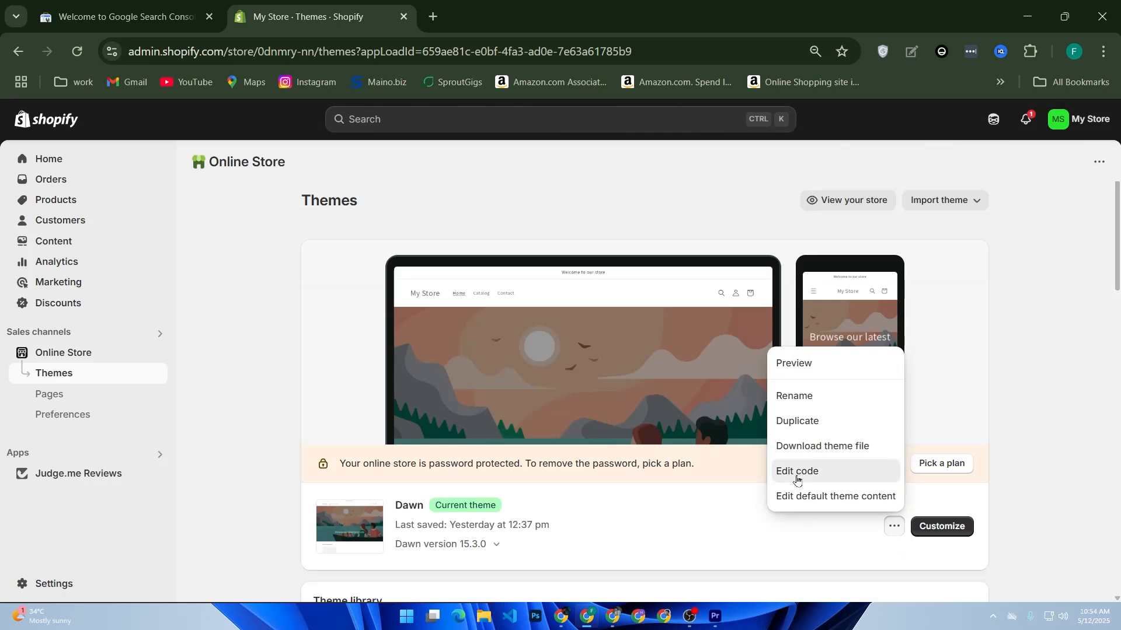
{"action": "left_click", "coordinate": [796, 473]}
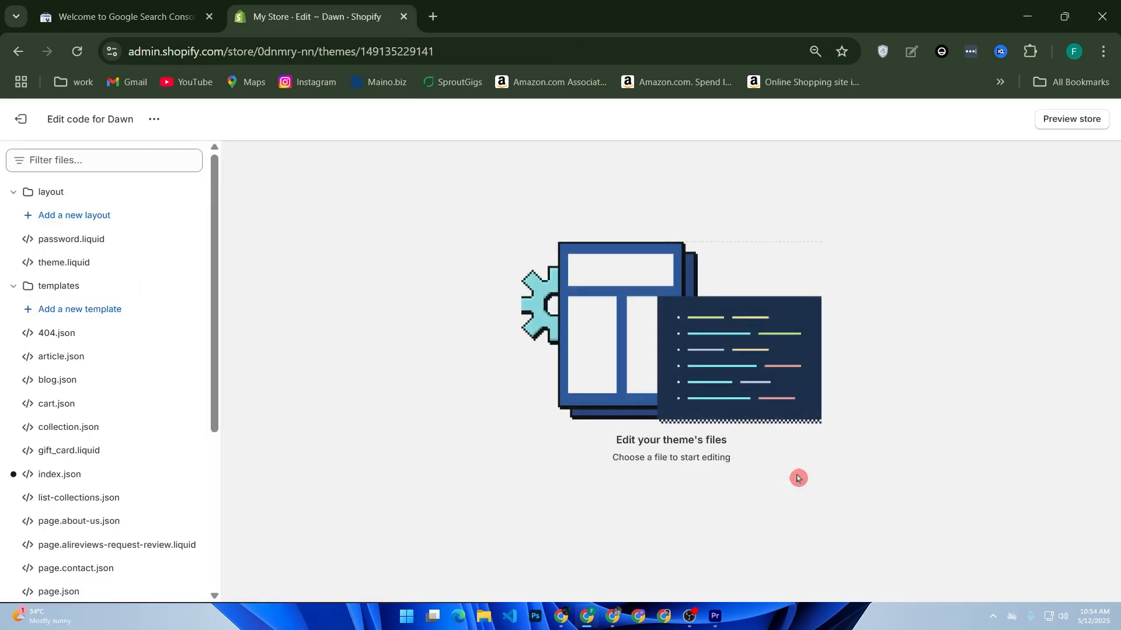
Open theme.liquid and insert an empty line after the last script, directly above the closing </head> tag.
{"action": "left_click", "coordinate": [65, 258]}
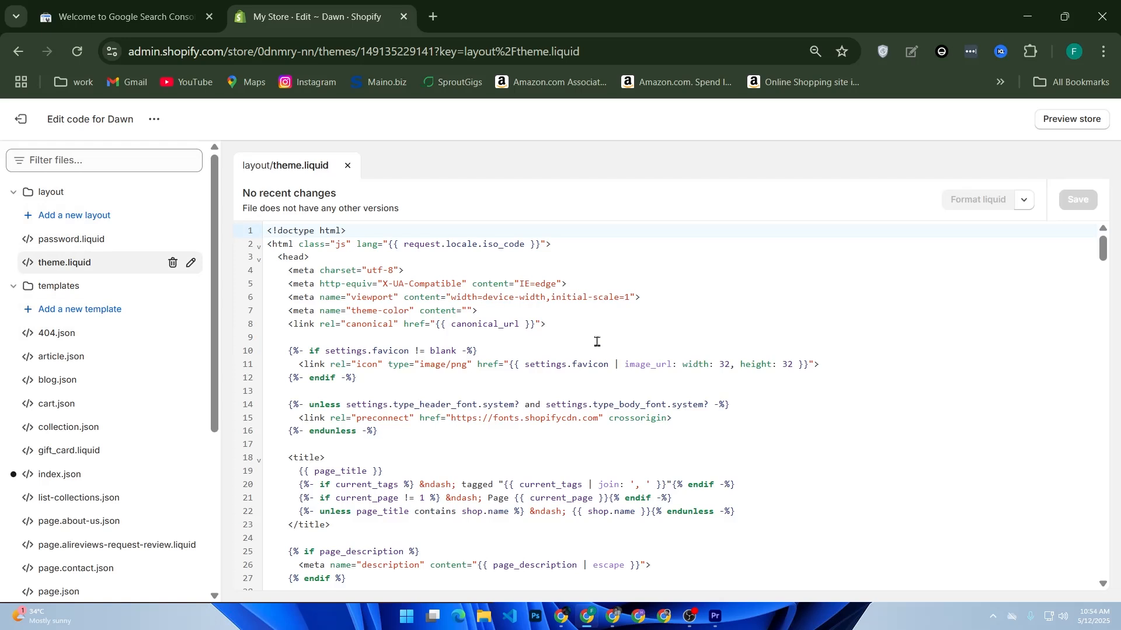
{"action": "scroll", "coordinate": [596, 341], "scroll_direction": "down", "scroll_amount": 5}
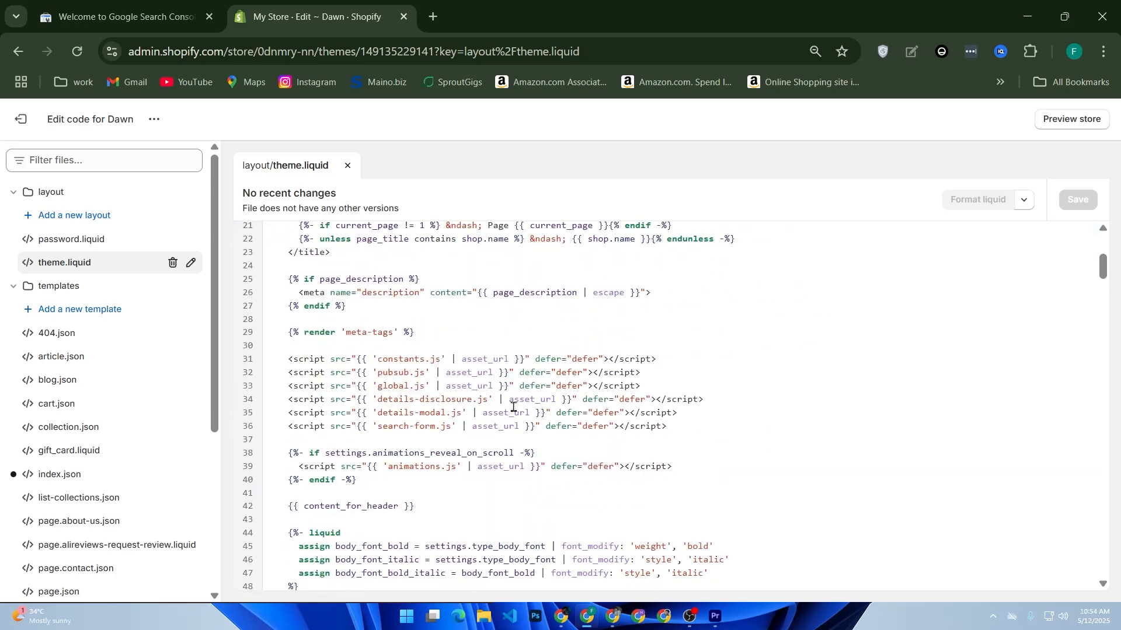
{"action": "scroll", "coordinate": [512, 408], "scroll_direction": "down", "scroll_amount": 5}
{"action": "scroll", "coordinate": [513, 412], "scroll_direction": "down", "scroll_amount": 15}
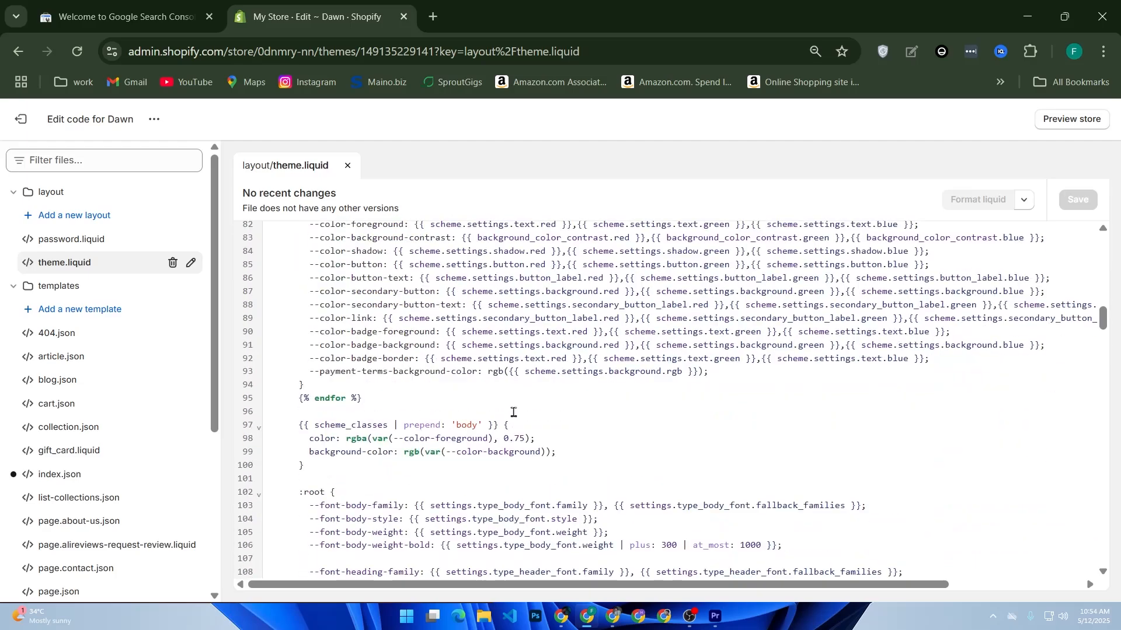
{"action": "scroll", "coordinate": [513, 413], "scroll_direction": "down", "scroll_amount": 20}
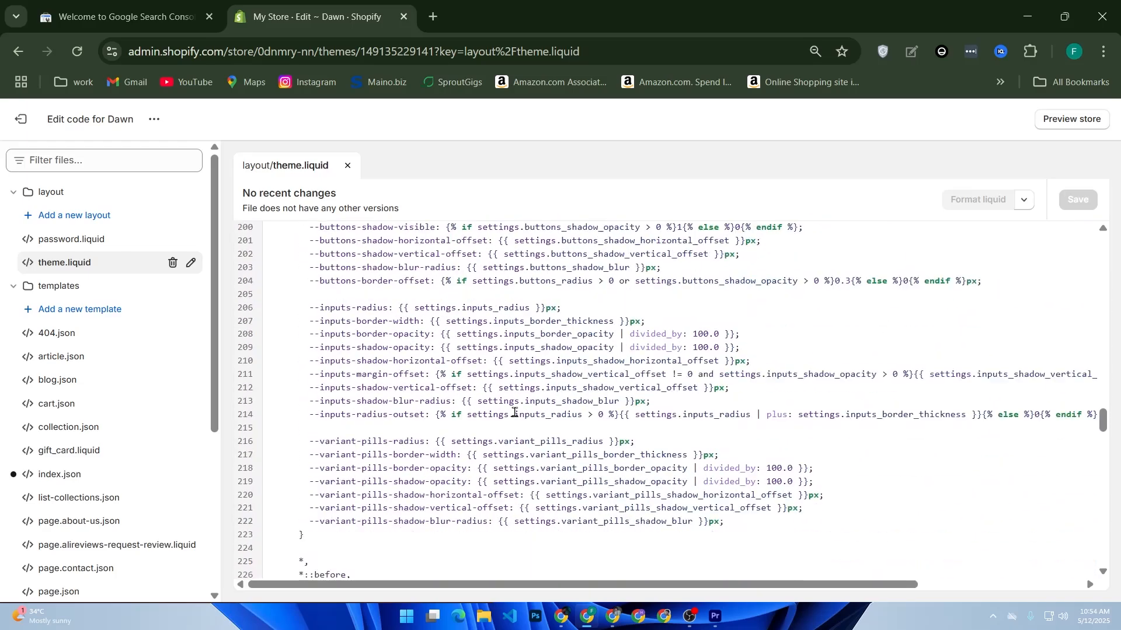
{"action": "scroll", "coordinate": [514, 413], "scroll_direction": "down", "scroll_amount": 3}
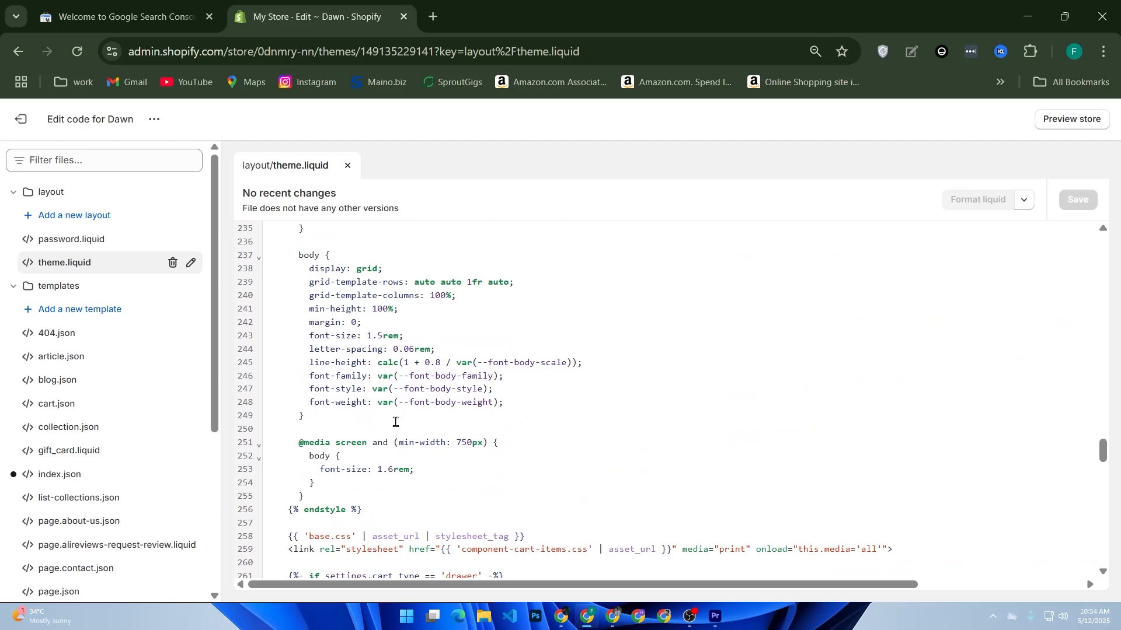
{"action": "scroll", "coordinate": [493, 455], "scroll_direction": "down", "scroll_amount": 1}
{"action": "scroll", "coordinate": [493, 455], "scroll_direction": "down", "scroll_amount": 10}
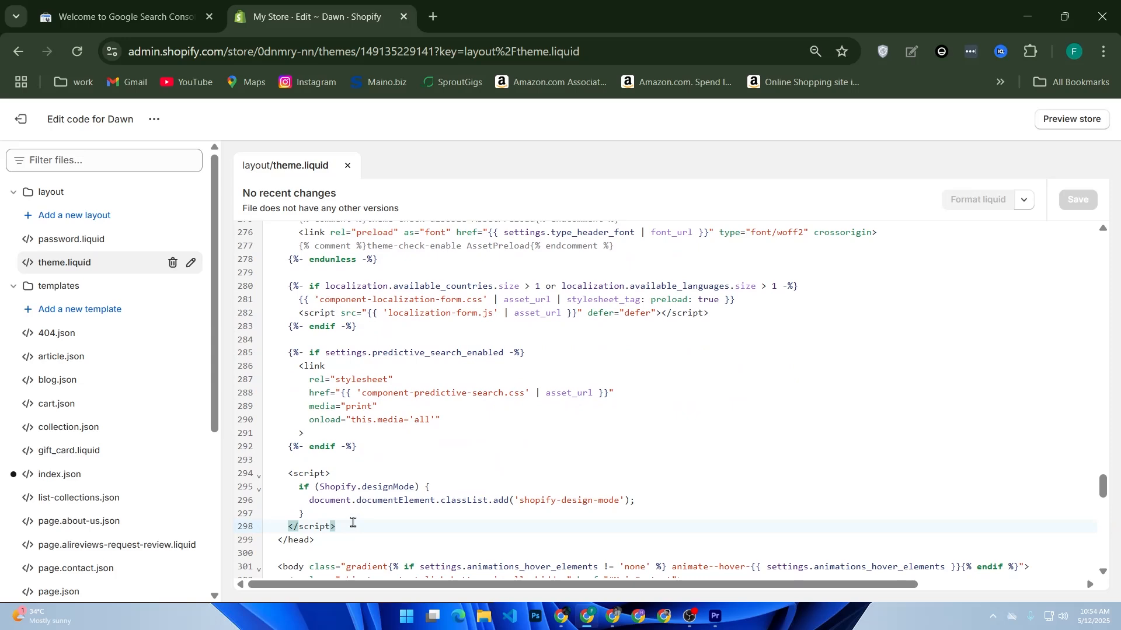
{"action": "key", "text": "Return"}
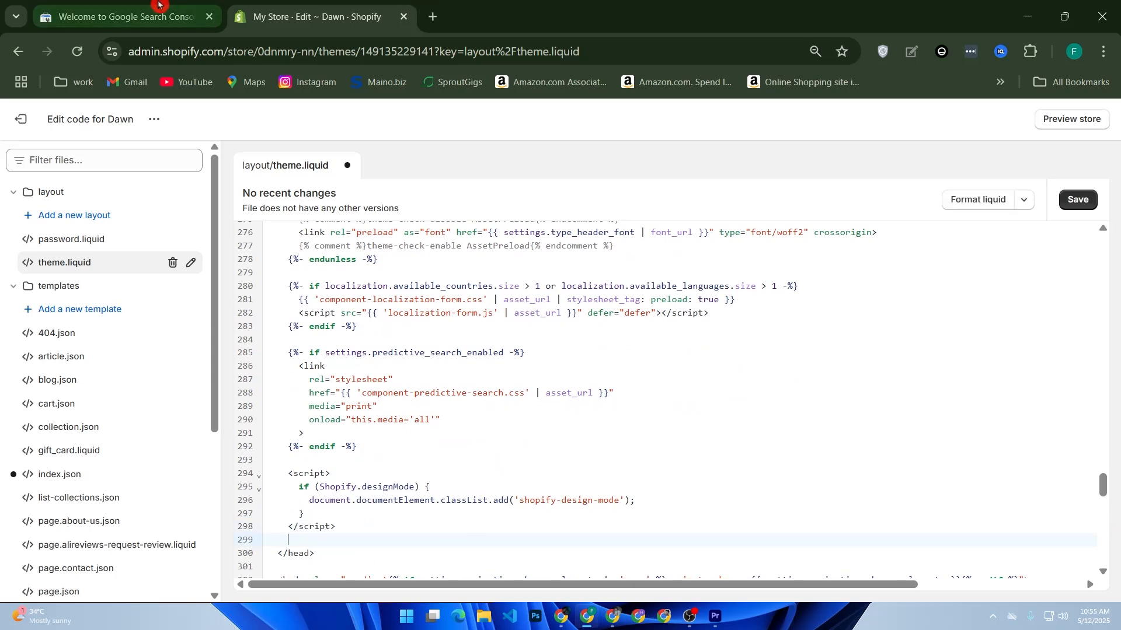
Return to Search Console and download the HTML verification file, saving it in the Files folder.
{"action": "left_click", "coordinate": [126, 16]}
{"action": "left_click", "coordinate": [549, 324]}
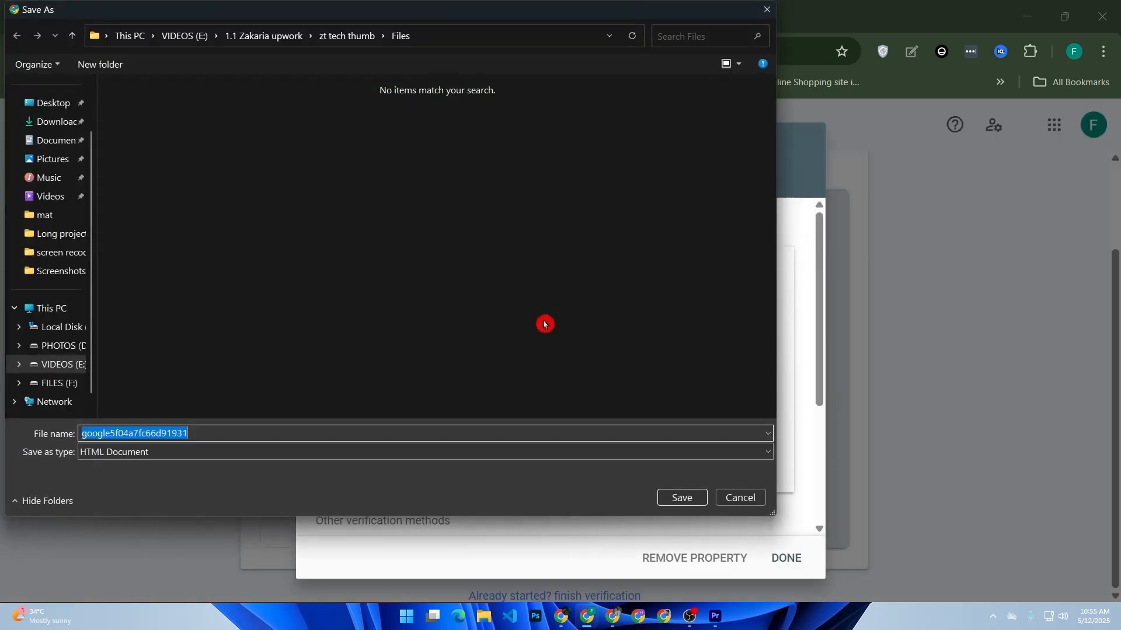
{"action": "left_click", "coordinate": [670, 500]}
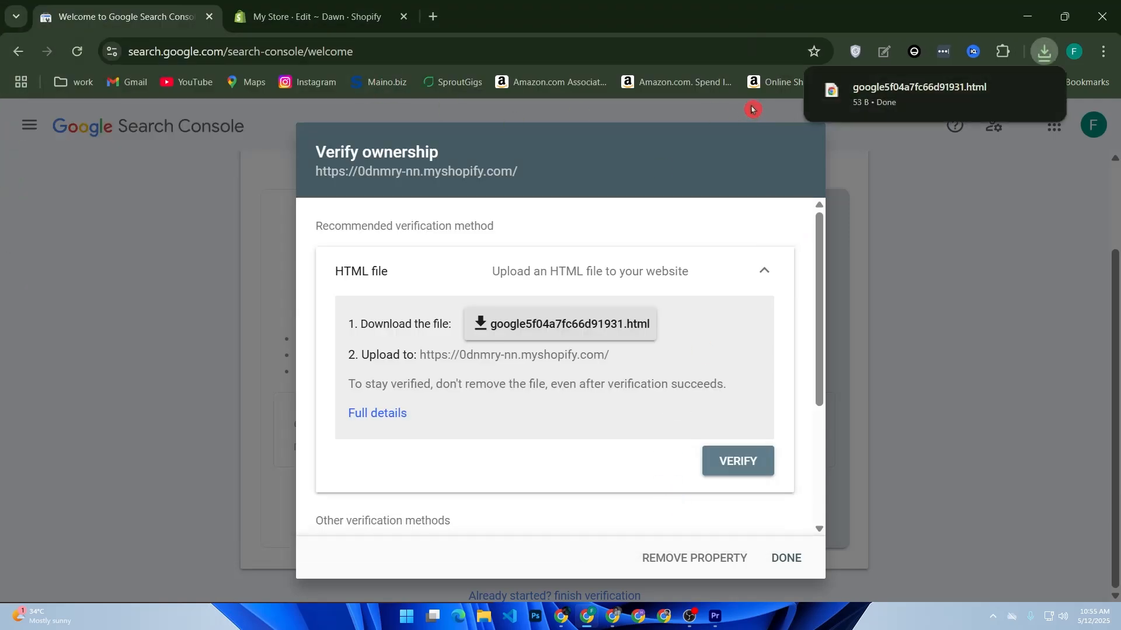
Open the downloaded HTML verification file from the Files folder in the browser, check its content and close it.
{"action": "left_click", "coordinate": [1008, 92]}
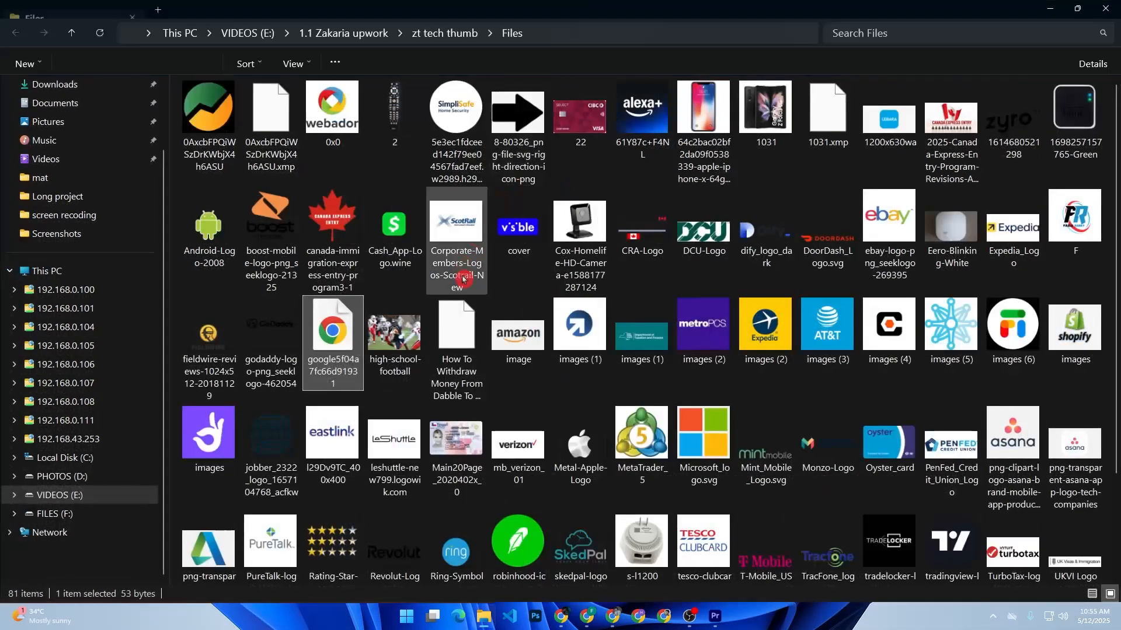
{"action": "double_click", "coordinate": [336, 338]}
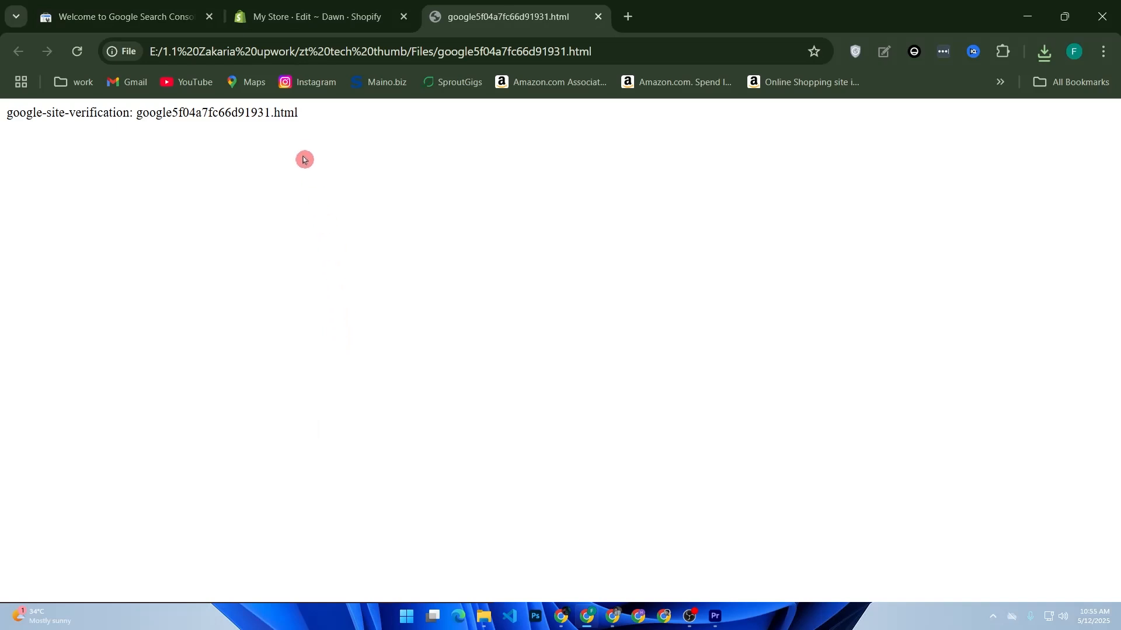
{"action": "left_click", "coordinate": [598, 17]}
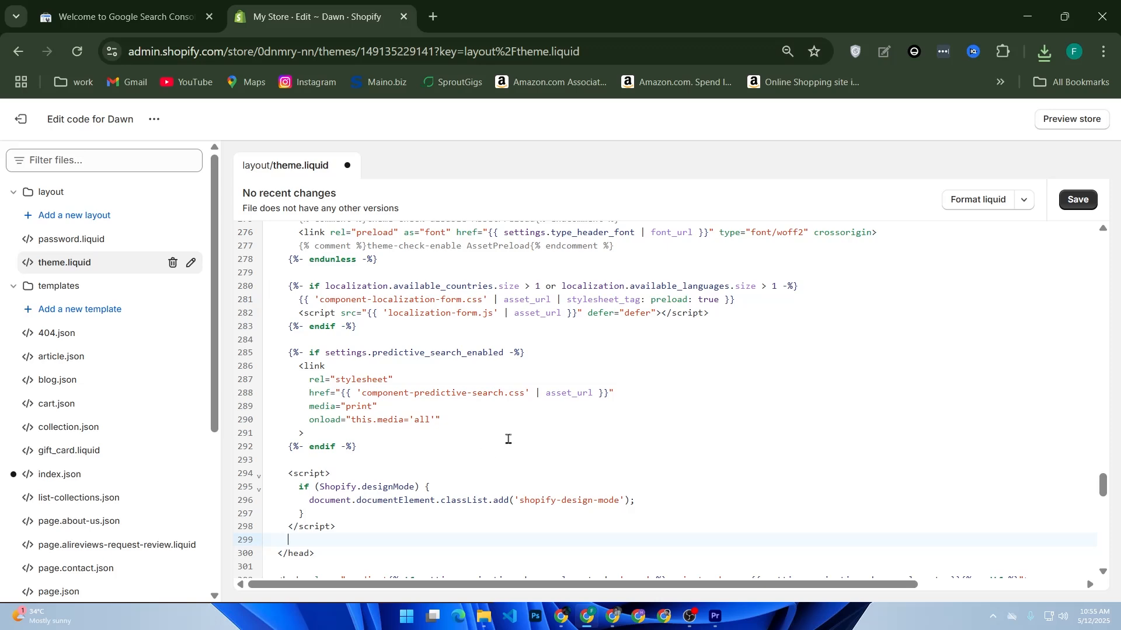
Open the HTML verification file from the Files folder in Visual Studio Code, inspect its code and close the editor.
{"action": "left_click", "coordinate": [484, 617]}
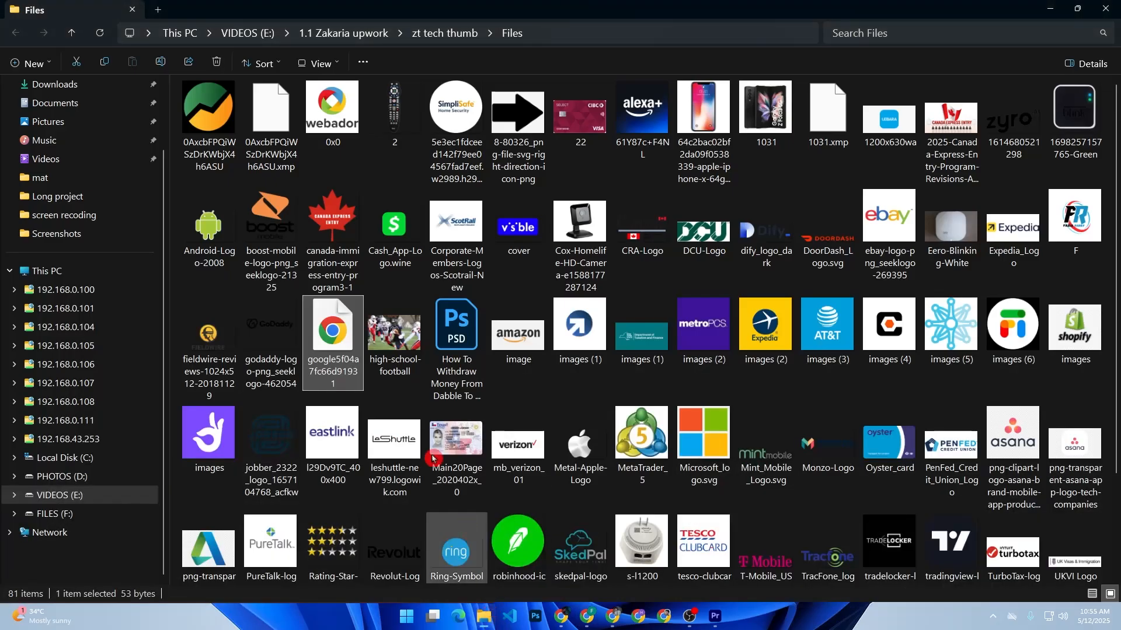
{"action": "right_click", "coordinate": [336, 321]}
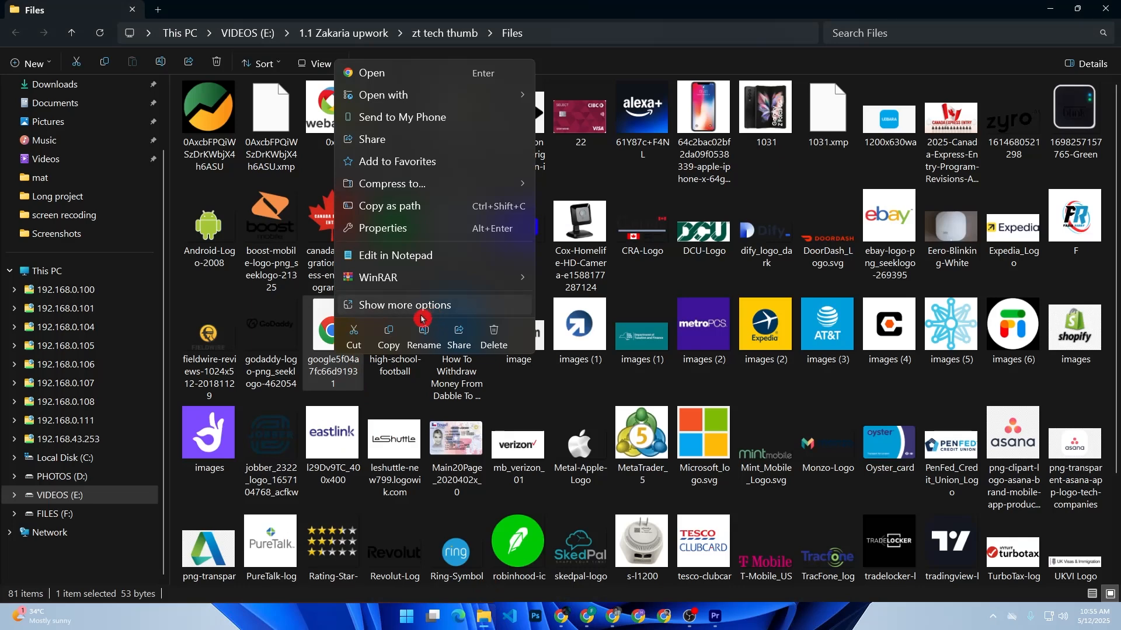
{"action": "mouse_move", "coordinate": [508, 95]}
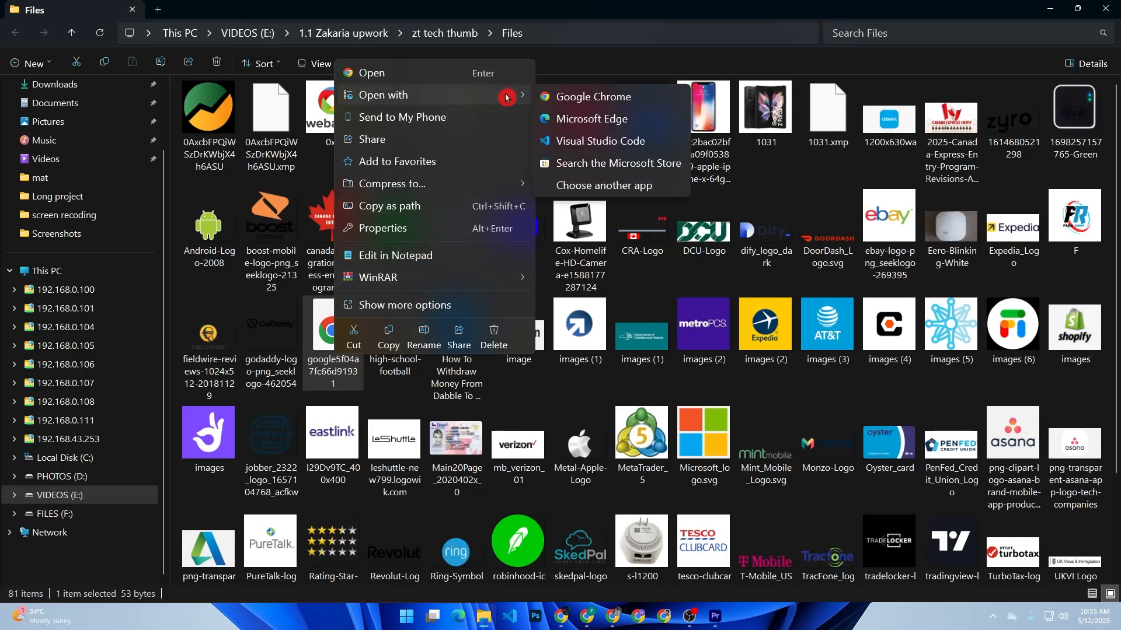
{"action": "left_click", "coordinate": [578, 143]}
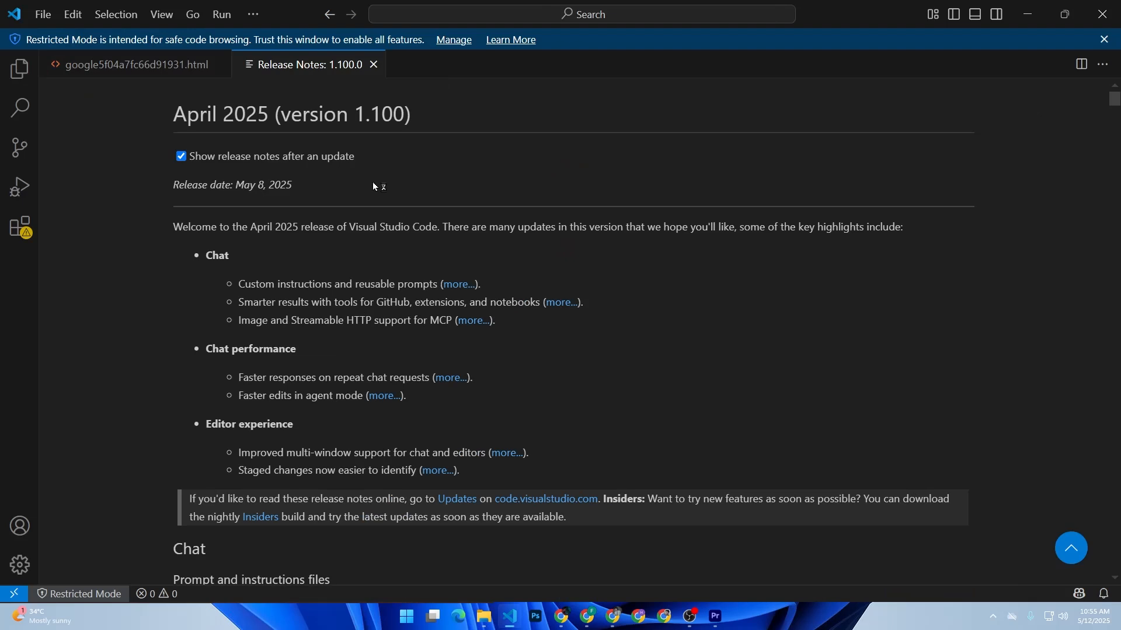
{"action": "left_click", "coordinate": [153, 65]}
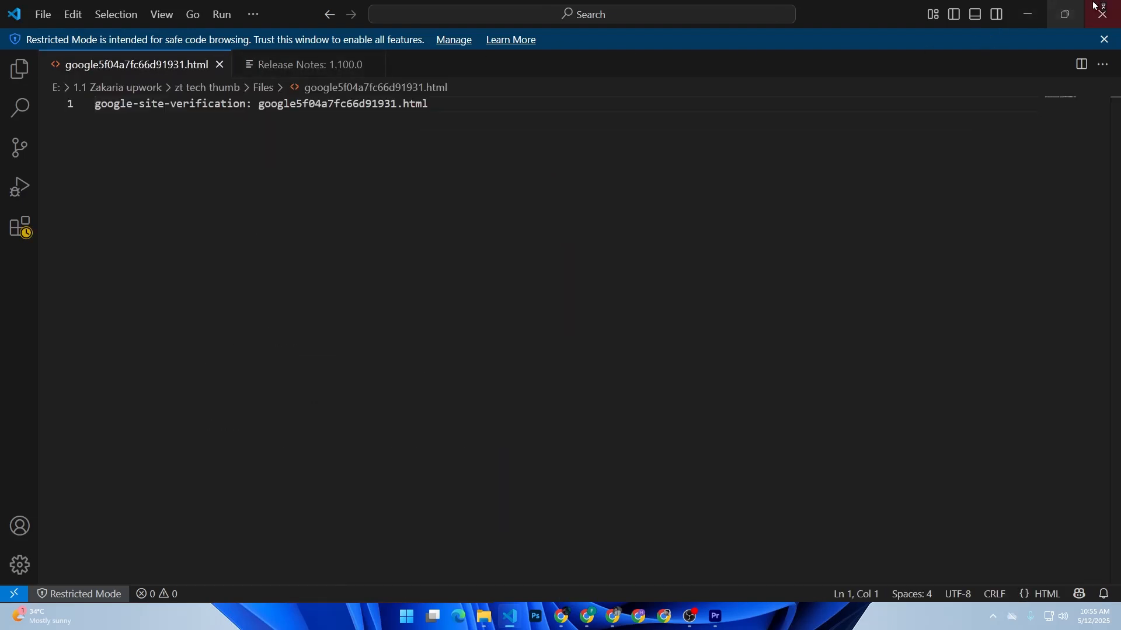
{"action": "left_click", "coordinate": [1094, 5]}
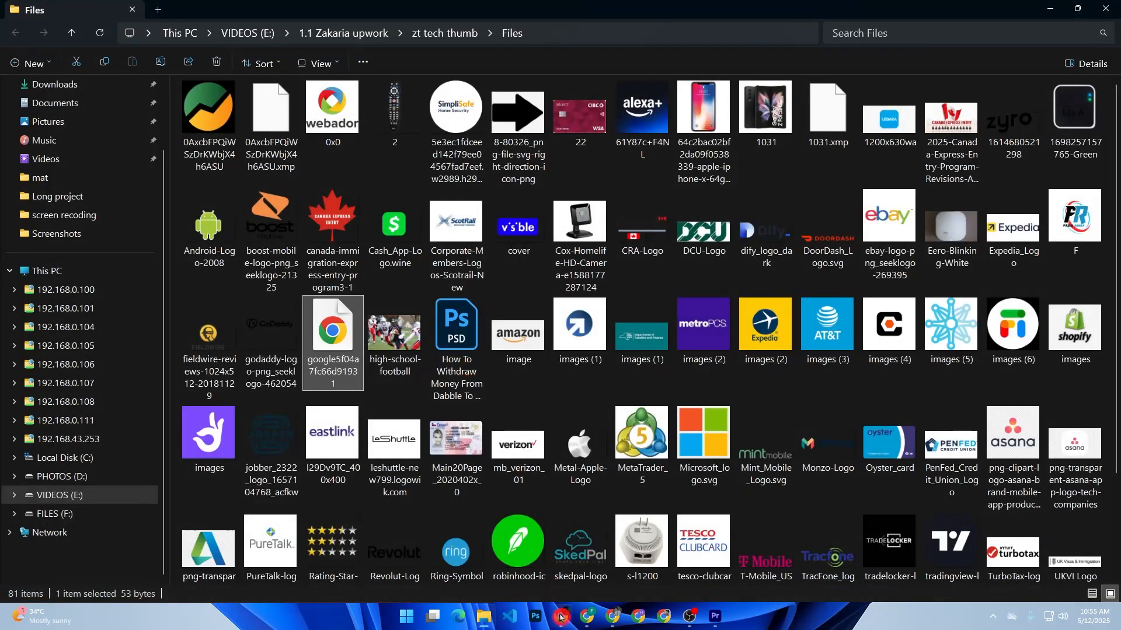
Switch back to Chrome and try to verify the store's ownership in Search Console with the HTML file method.
{"action": "left_click", "coordinate": [561, 618]}
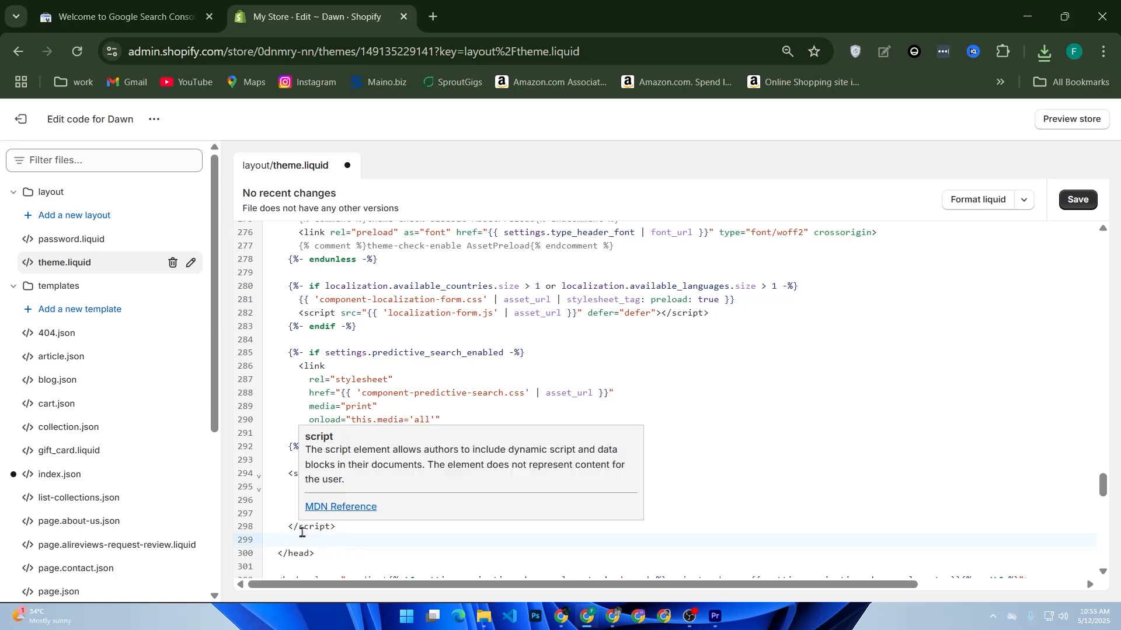
{"action": "left_click", "coordinate": [318, 503]}
{"action": "left_click", "coordinate": [324, 465]}
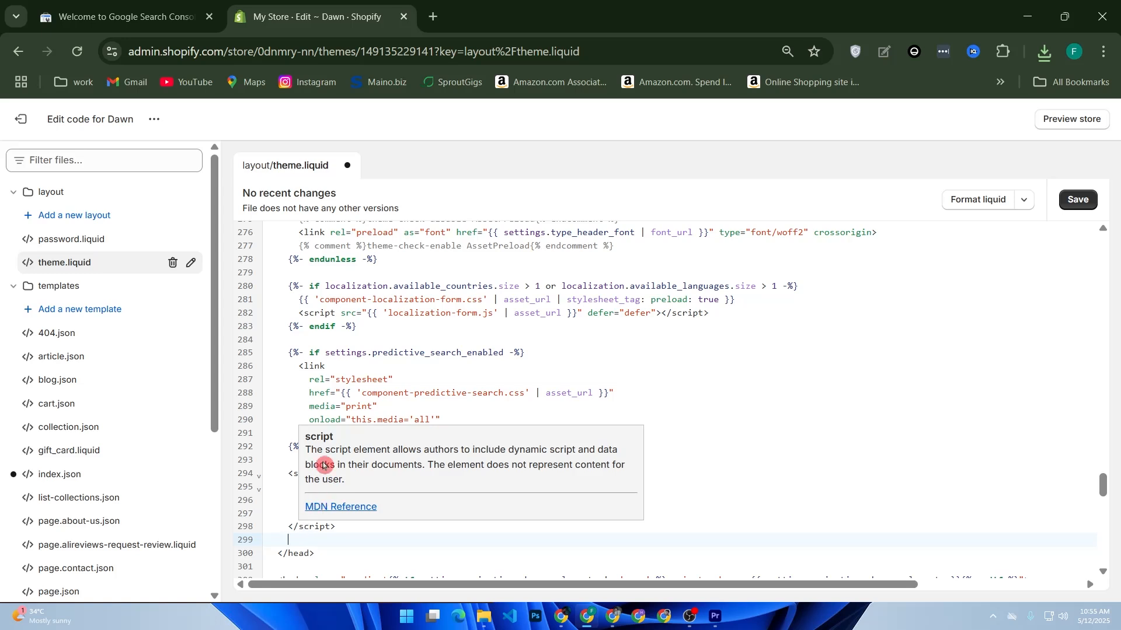
{"action": "left_click", "coordinate": [146, 13]}
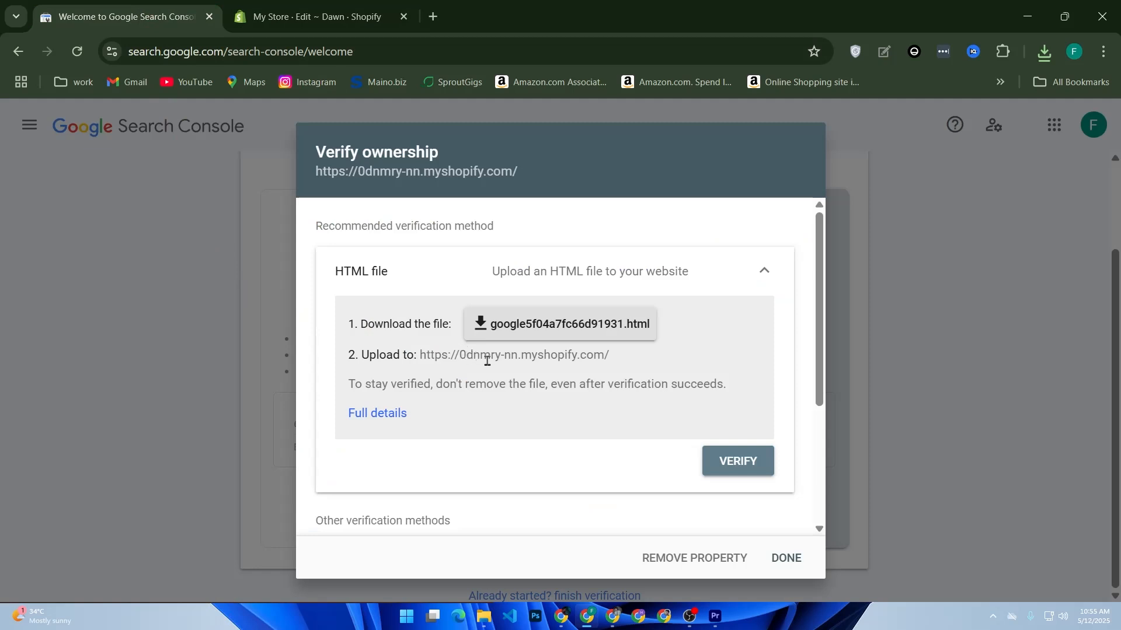
{"action": "left_click", "coordinate": [763, 469]}
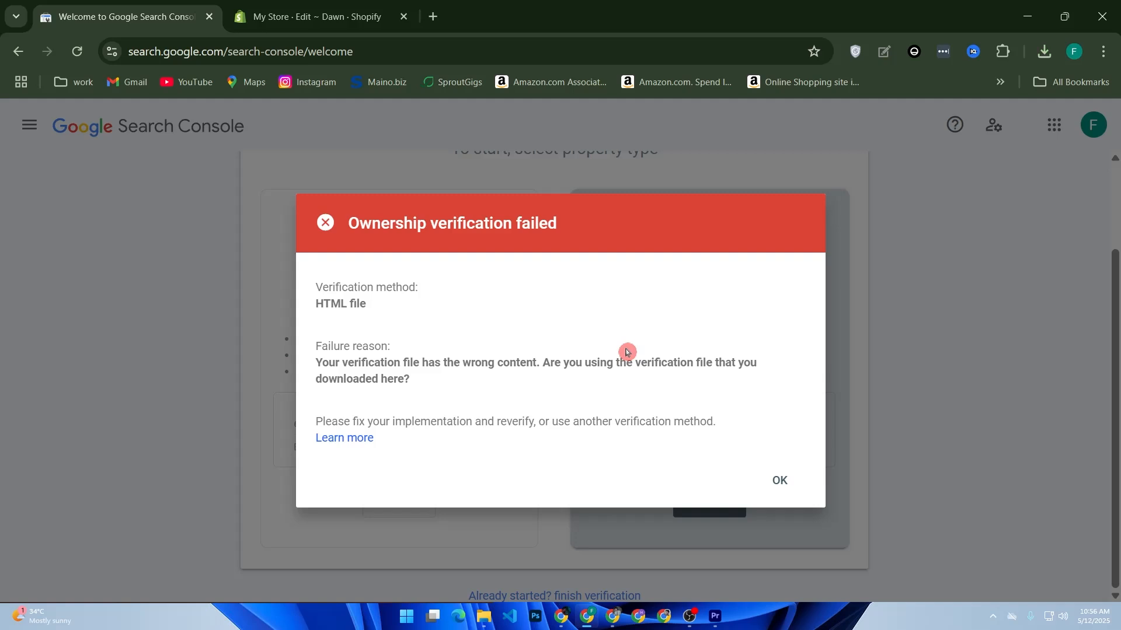
{"action": "left_click", "coordinate": [778, 480]}
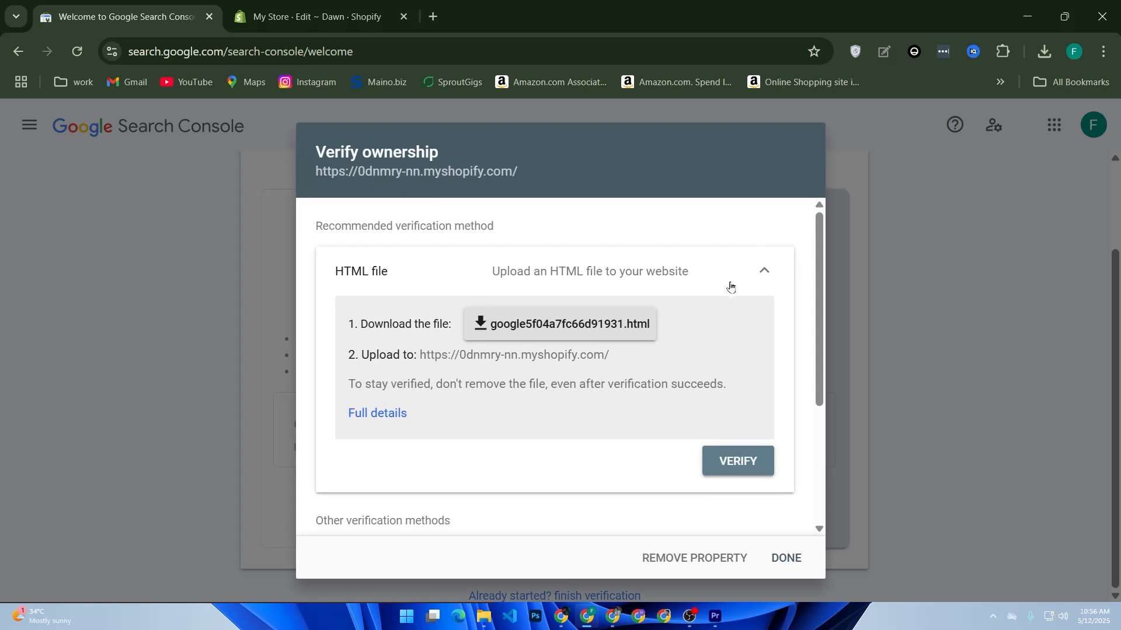